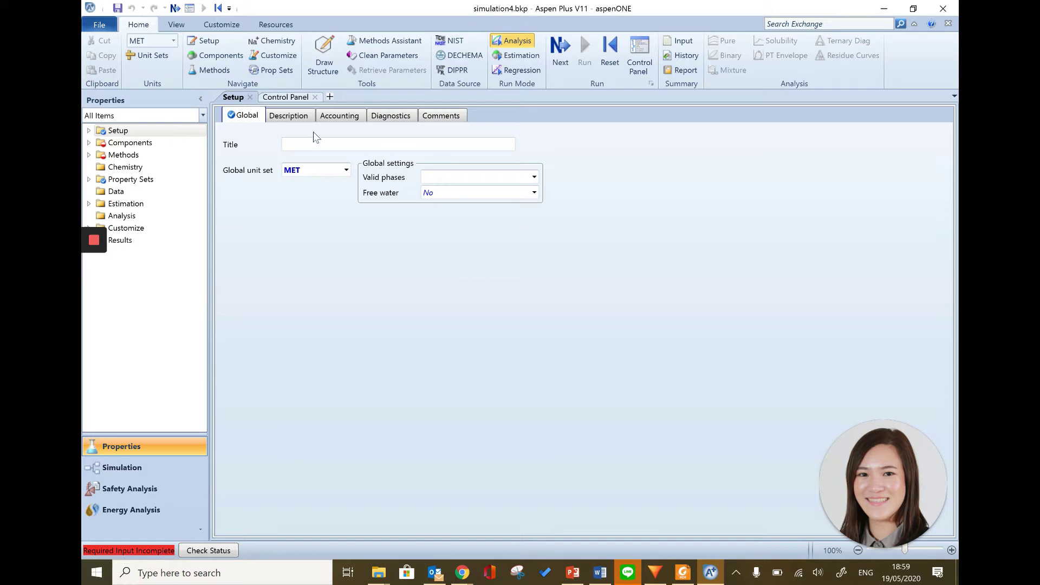
Set the global unit set to METCBAR and proceed to the component specifications
{"action": "left_click", "coordinate": [345, 171]}
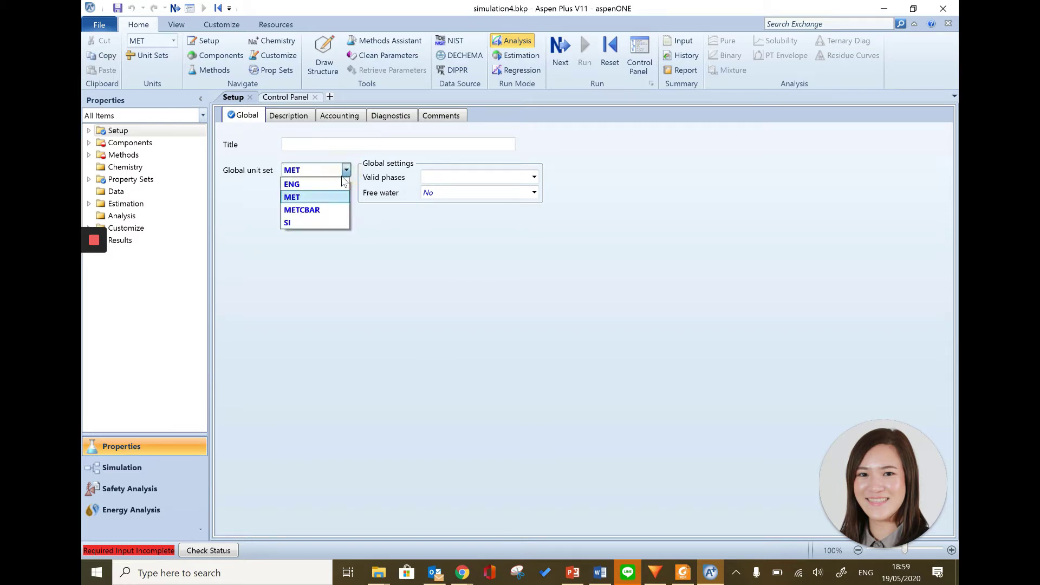
{"action": "left_click", "coordinate": [329, 209]}
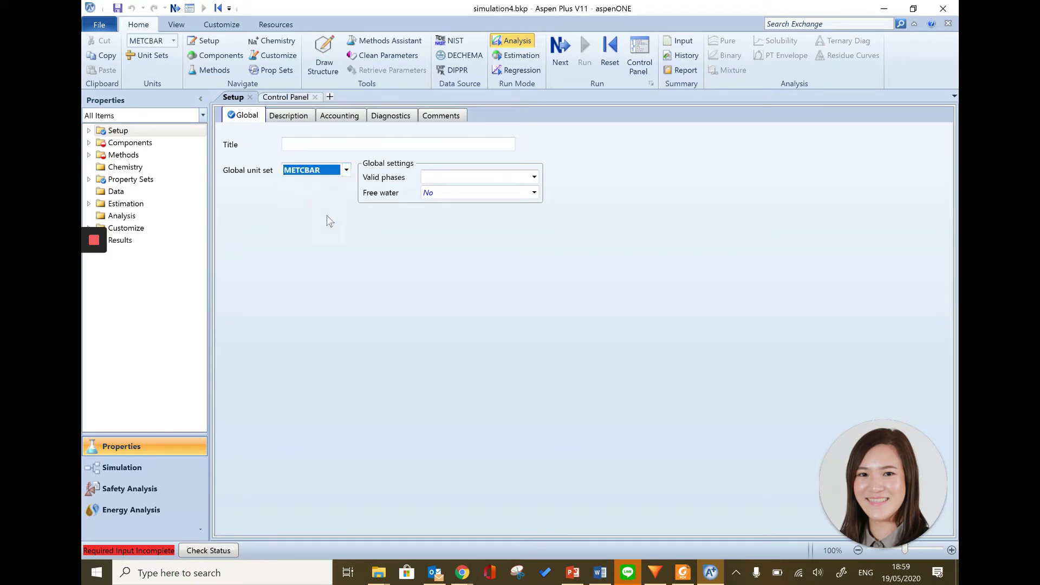
{"action": "left_click", "coordinate": [556, 51]}
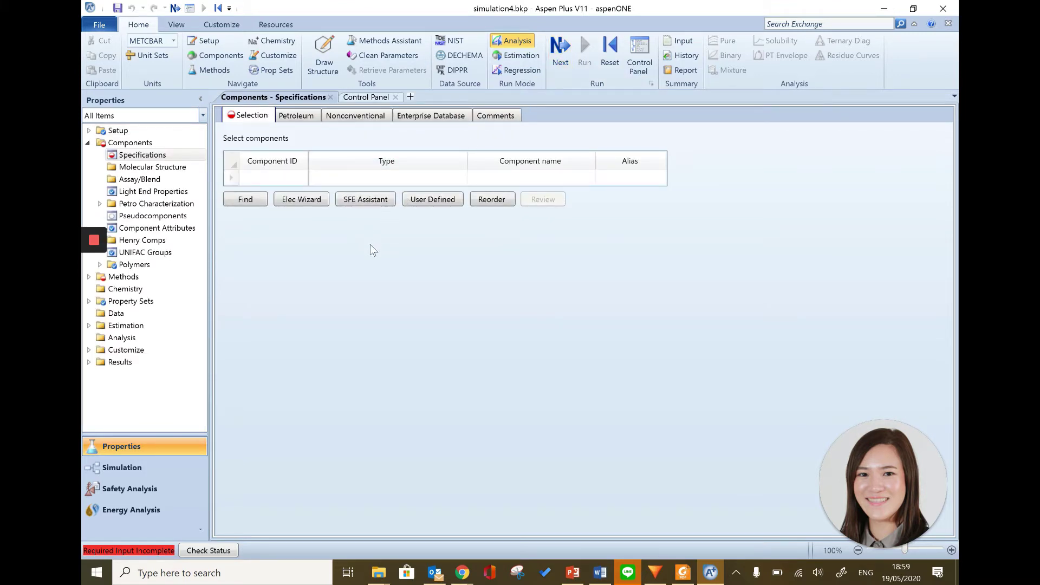
Add WATER and ETHANOL to the component list
{"action": "left_click", "coordinate": [286, 178]}
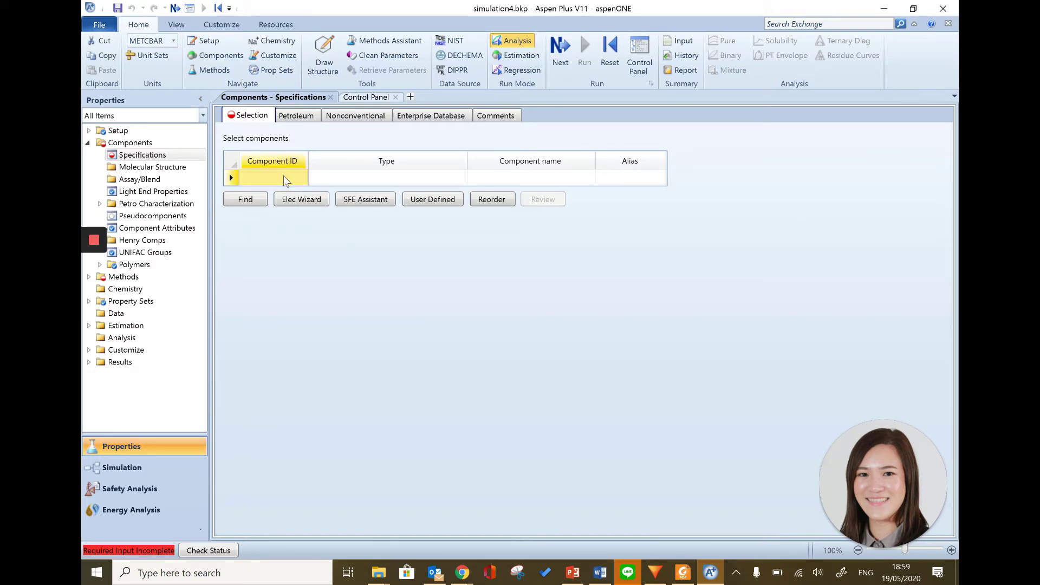
{"action": "type", "text": "WATER"}
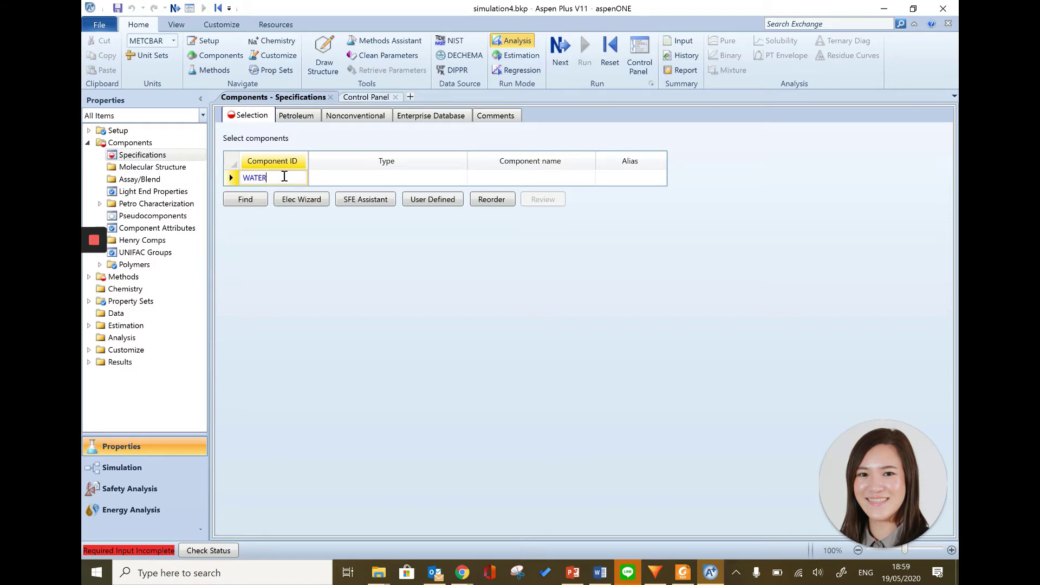
{"action": "key", "text": "Return"}
{"action": "type", "text": "ETHANOL"}
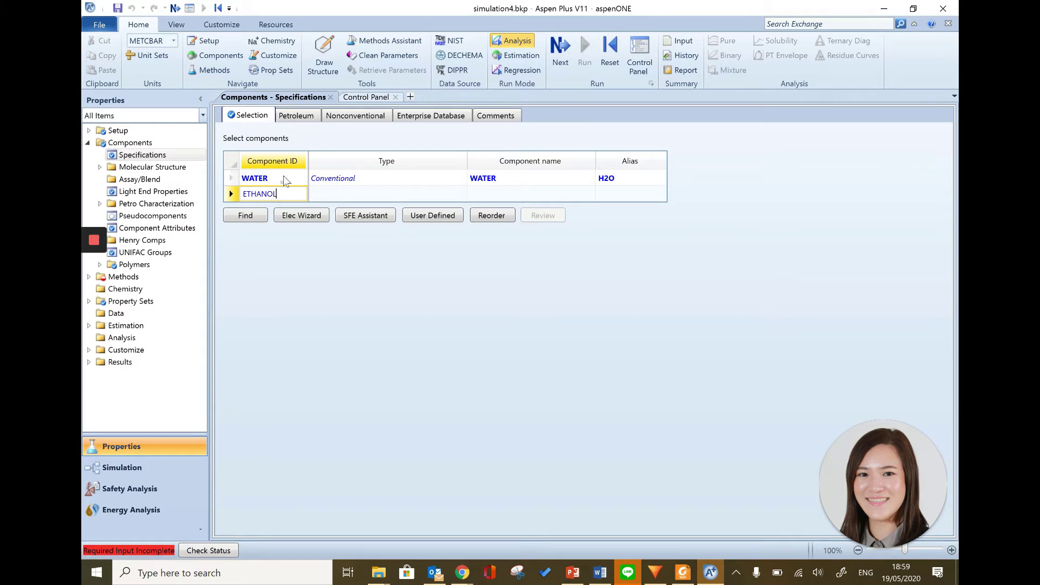
{"action": "key", "text": "Return"}
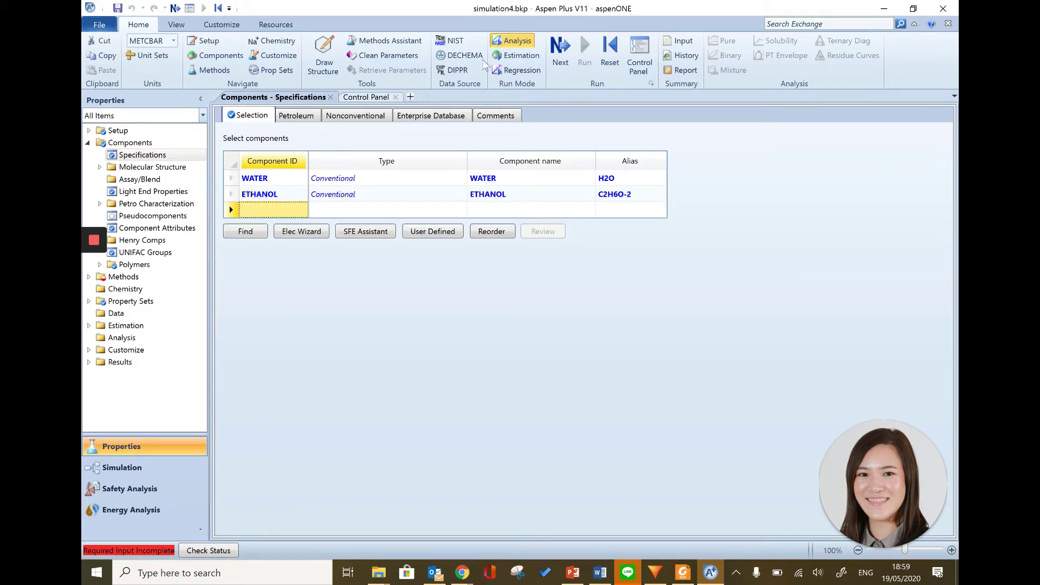
Proceed to the property method specifications and choose NRTL as the base method
{"action": "left_click", "coordinate": [561, 50]}
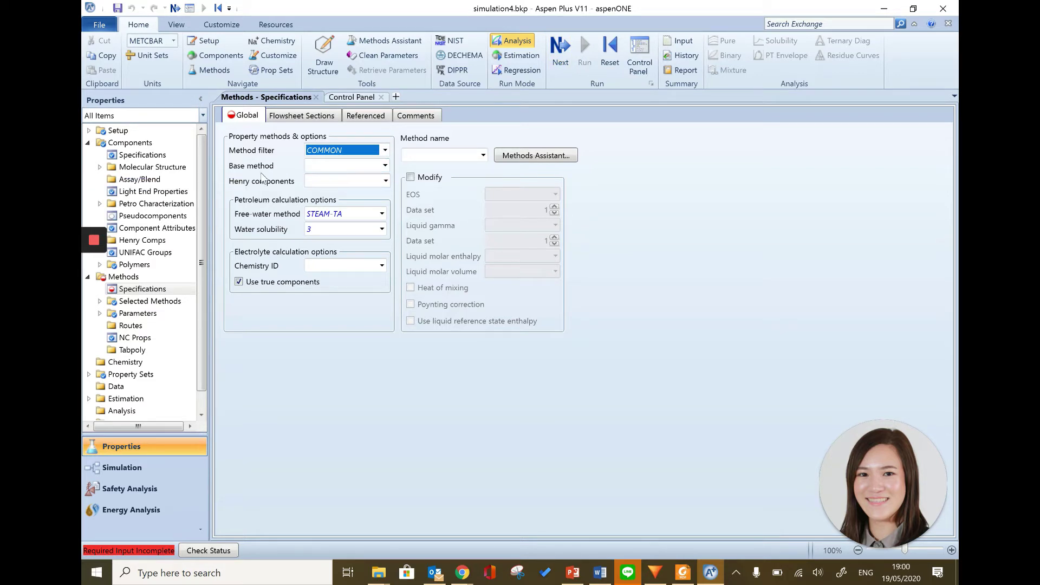
{"action": "left_click", "coordinate": [385, 166]}
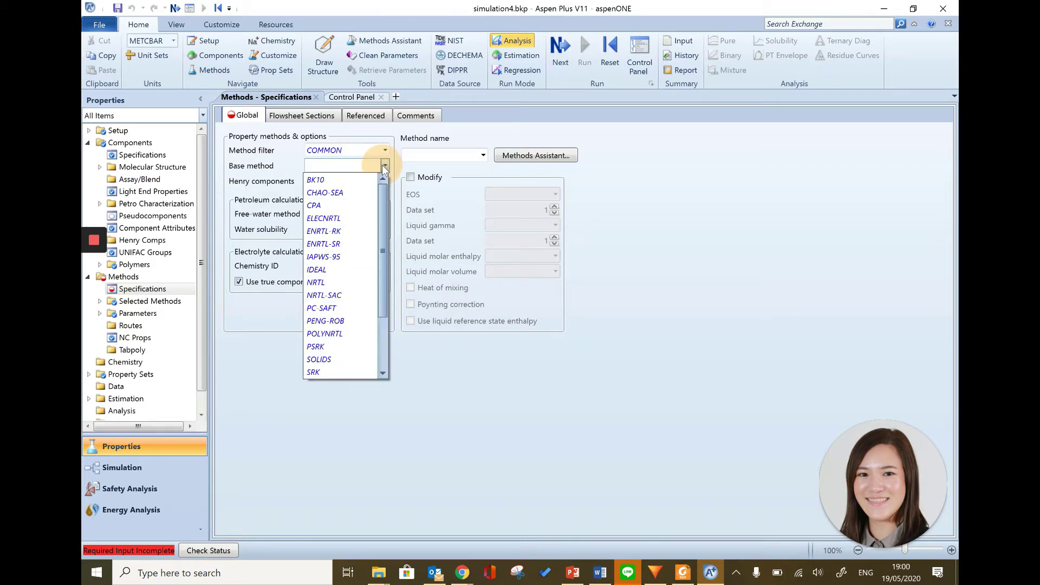
{"action": "left_click", "coordinate": [320, 282]}
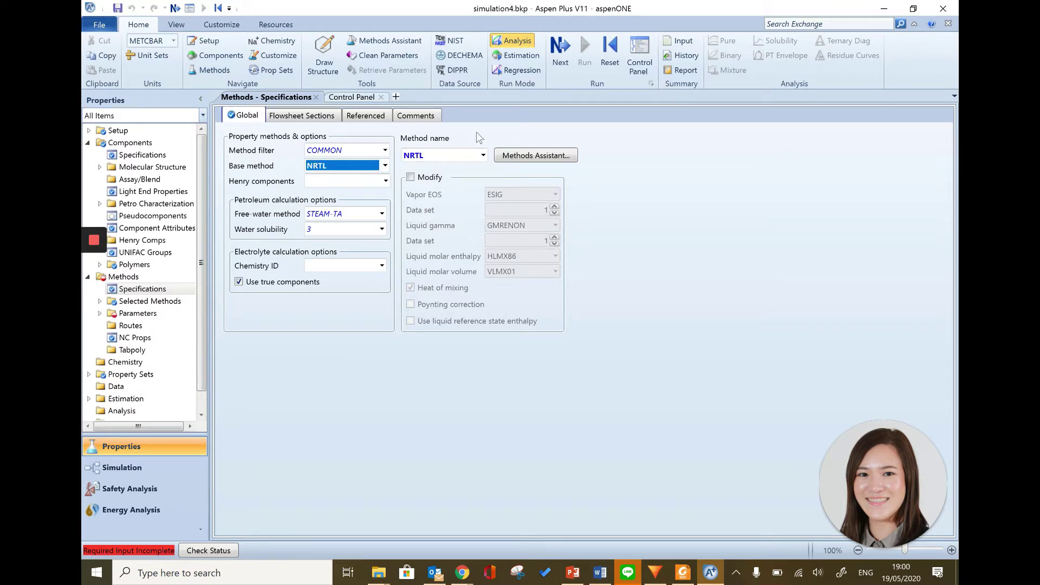
Accept the NRTL binary interaction parameters for water and ethanol and go to the Simulation environment
{"action": "left_click", "coordinate": [560, 54]}
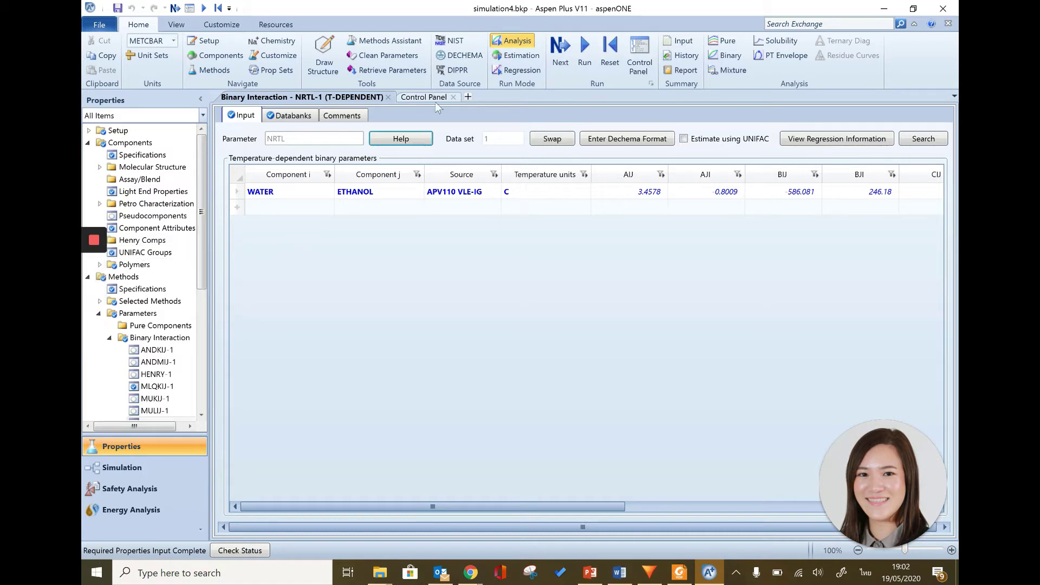
{"action": "left_click", "coordinate": [566, 54]}
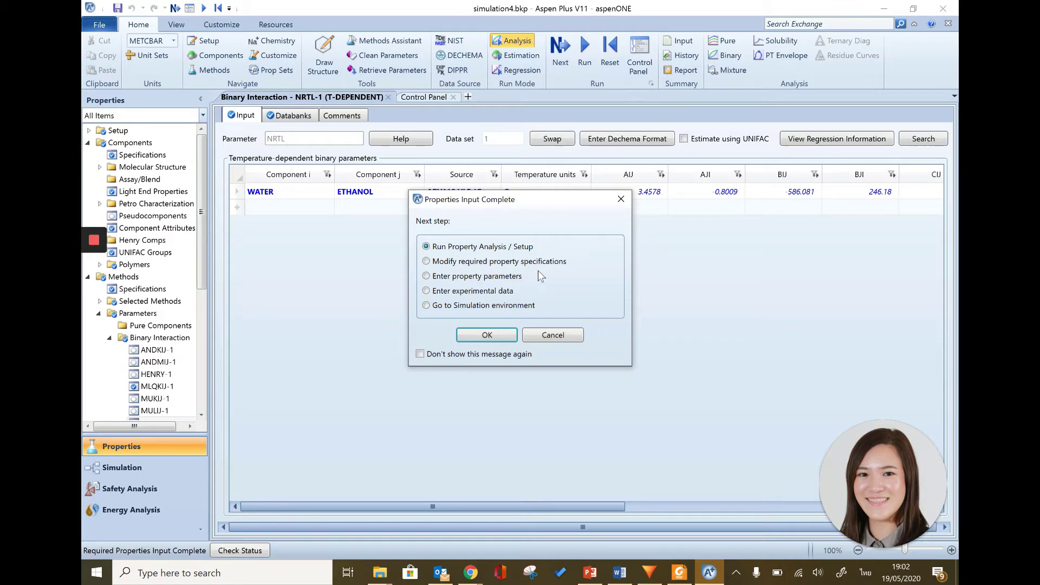
{"action": "left_click", "coordinate": [426, 305]}
{"action": "left_click", "coordinate": [487, 335]}
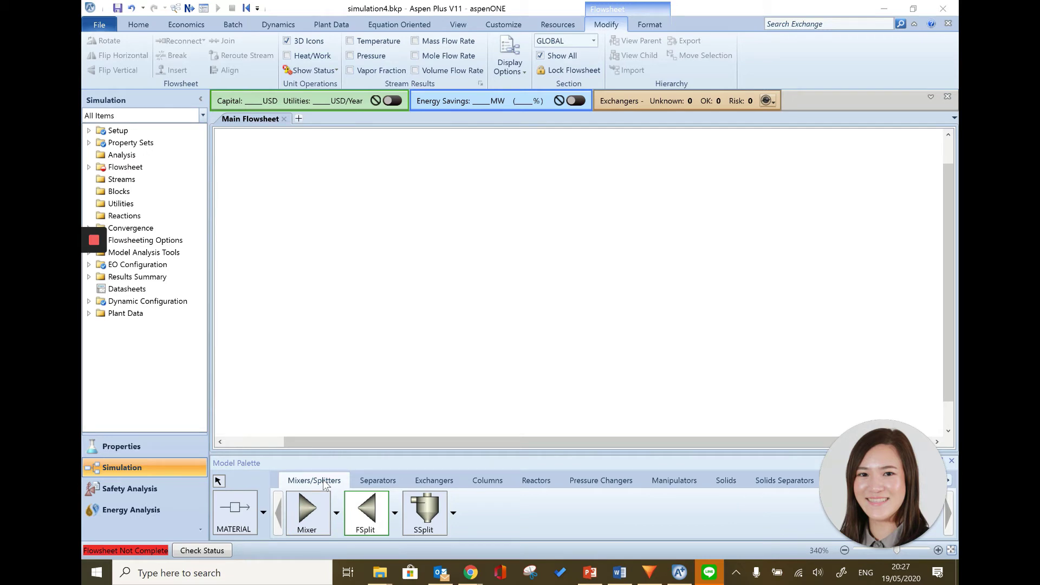
Place a triangle-shaped Mixer block on the left part of the flowsheet and name it MIXER
{"action": "left_click", "coordinate": [336, 514]}
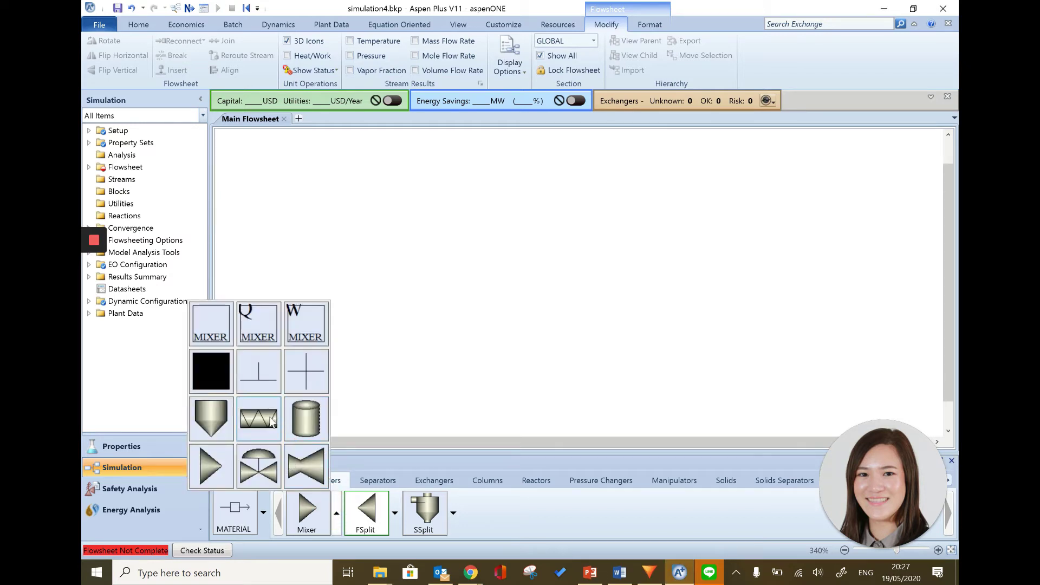
{"action": "left_click", "coordinate": [220, 460]}
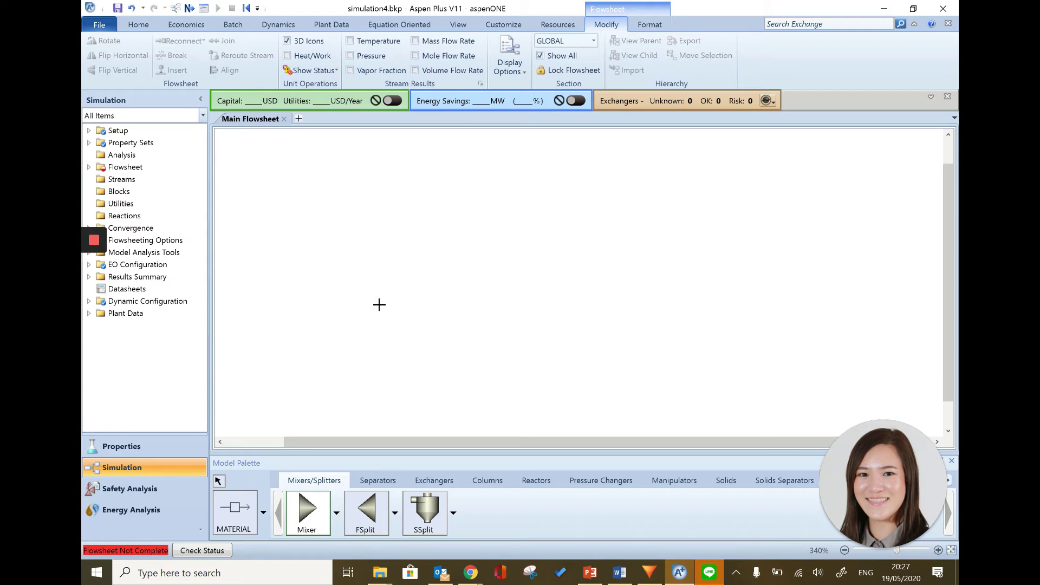
{"action": "left_click", "coordinate": [379, 304]}
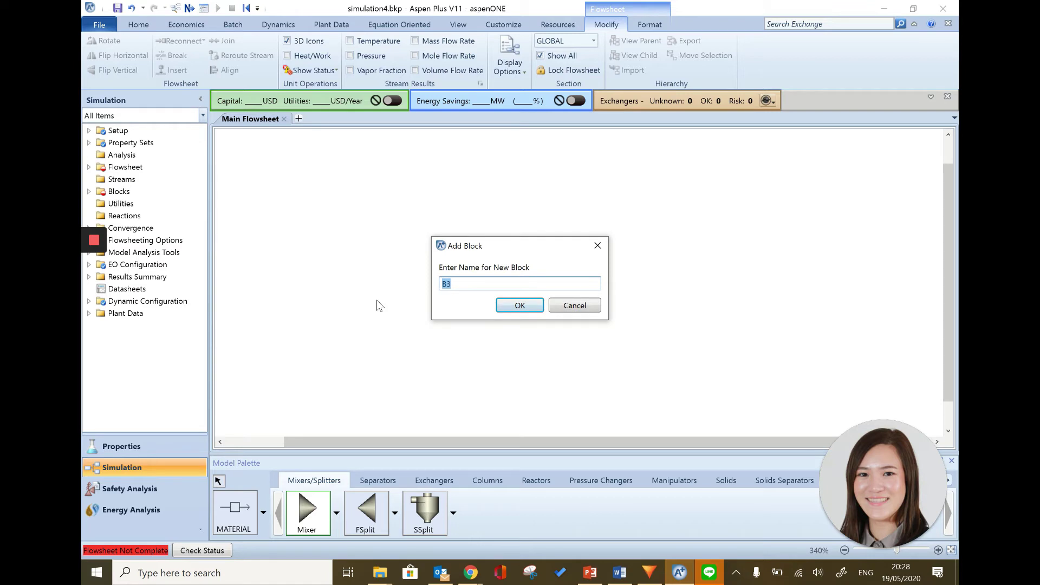
{"action": "type", "text": "MIXER"}
{"action": "key", "text": "Return"}
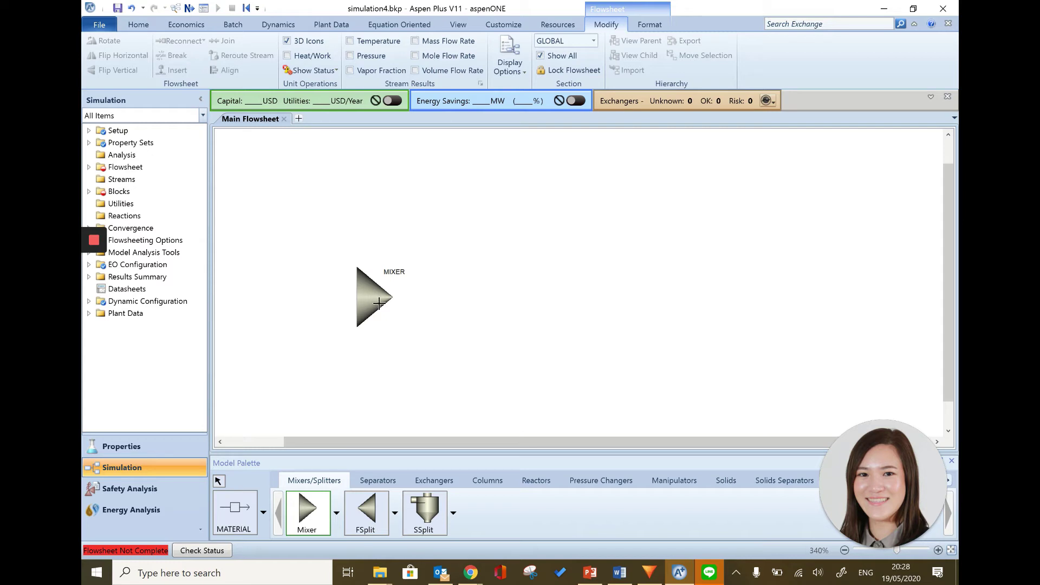
Place a triangle-shaped FSplit block beside the mixer, on its outlet side, and name it SPLITTER
{"action": "left_click", "coordinate": [395, 512]}
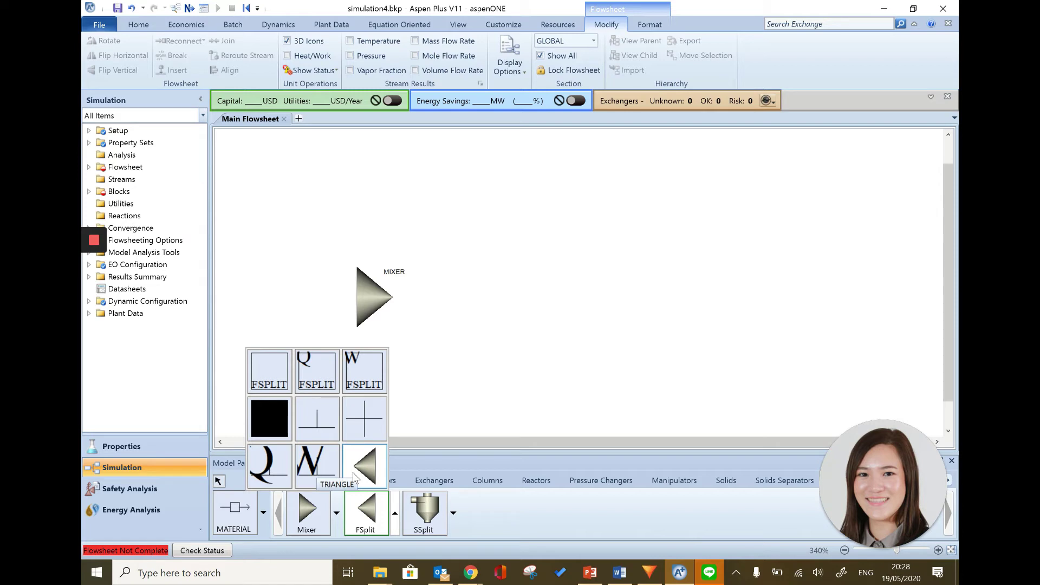
{"action": "left_click", "coordinate": [355, 472]}
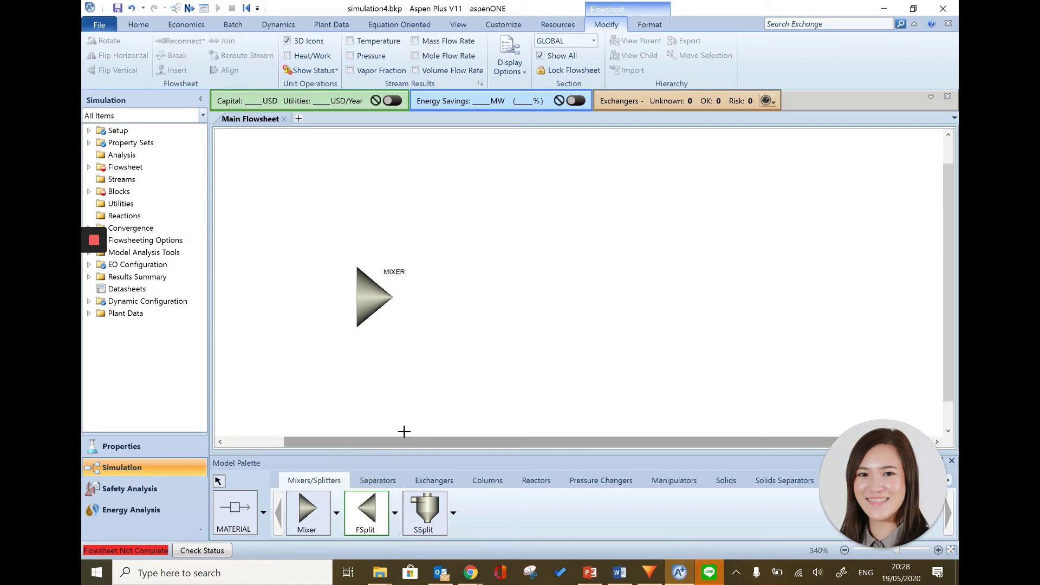
{"action": "left_click", "coordinate": [473, 296]}
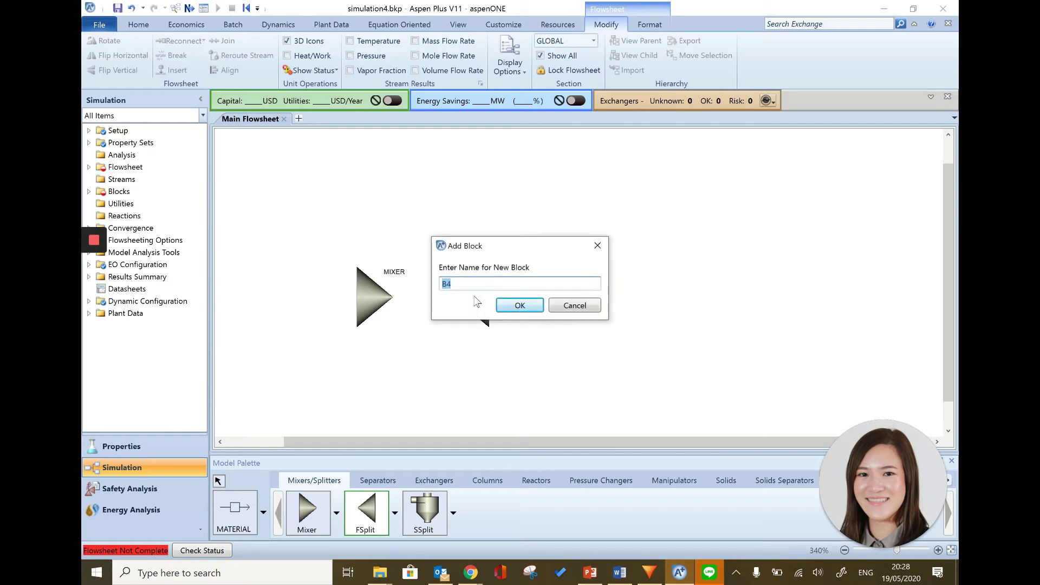
{"action": "type", "text": "TER"}
{"action": "key", "text": "Return"}
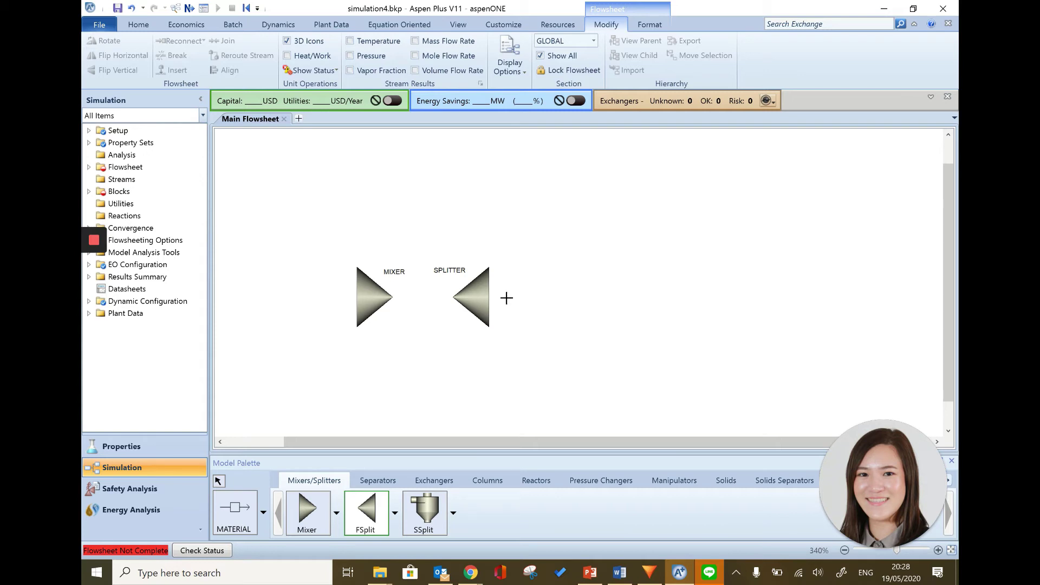
Add a material feed stream named S1 that enters the mixer's inlet from above
{"action": "left_click", "coordinate": [264, 514]}
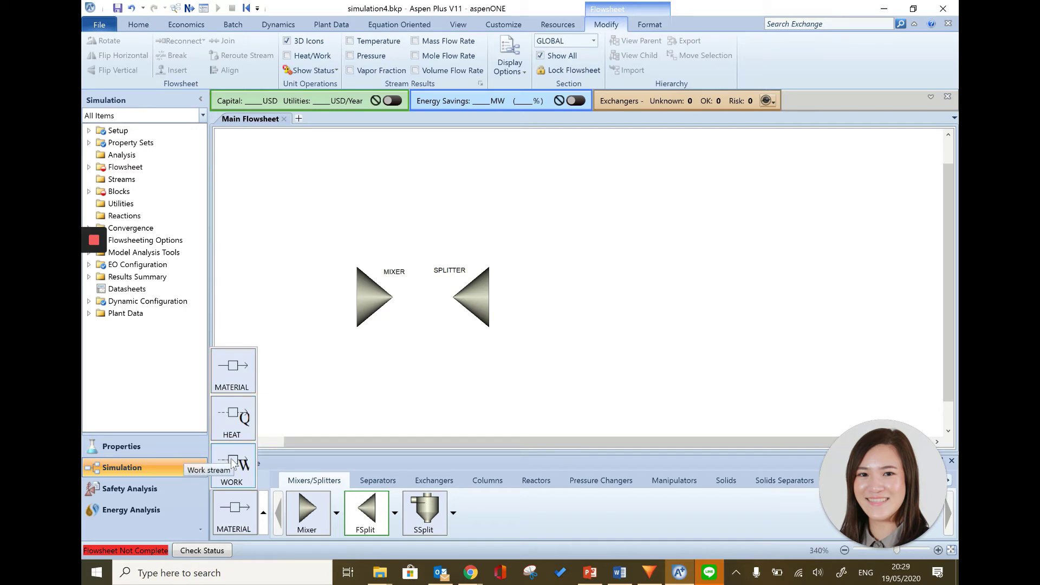
{"action": "left_click", "coordinate": [234, 515]}
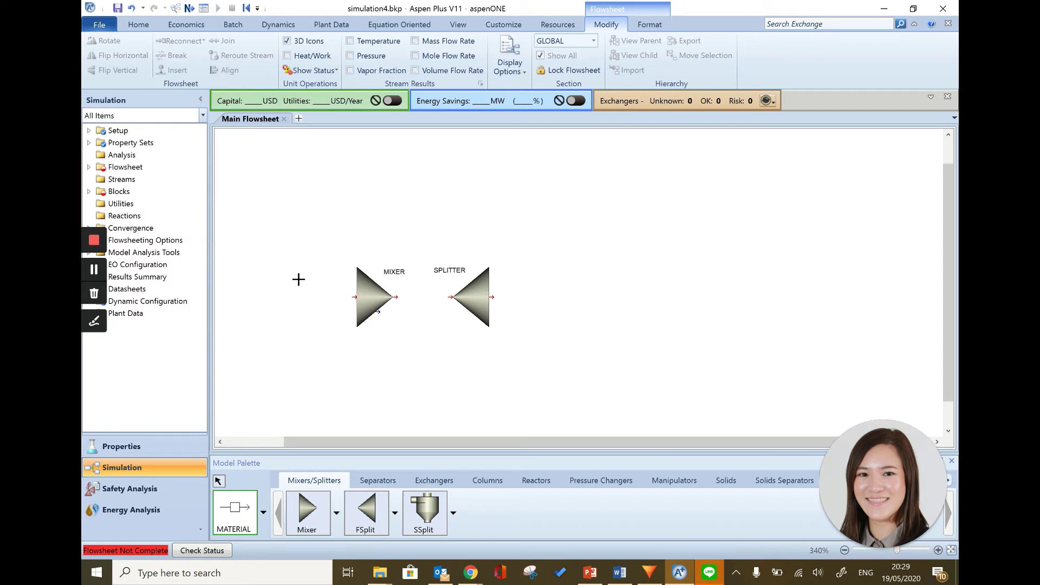
{"action": "left_click", "coordinate": [351, 296]}
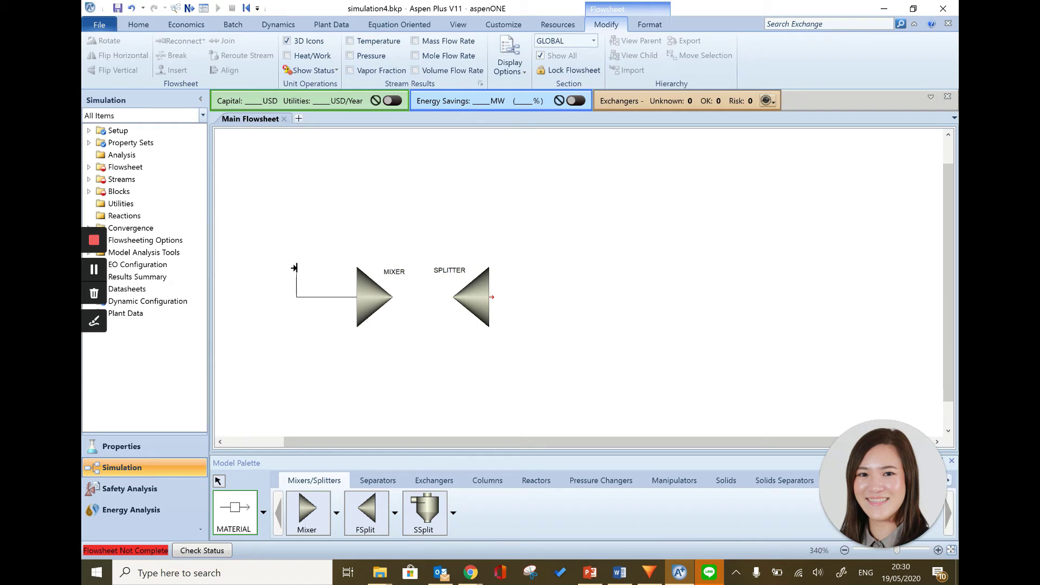
{"action": "left_click", "coordinate": [294, 267]}
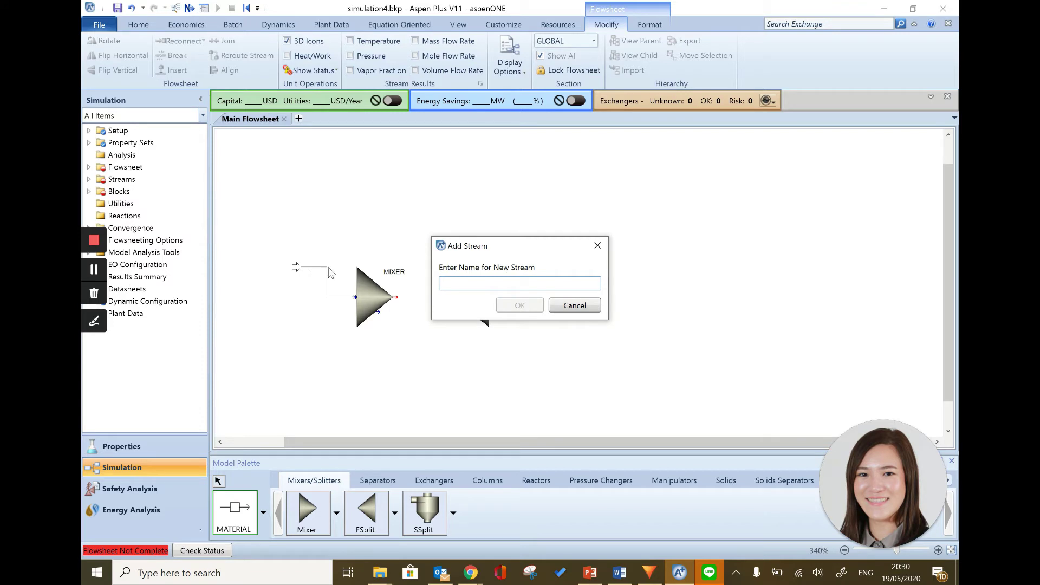
{"action": "type", "text": "S1"}
{"action": "key", "text": "Return"}
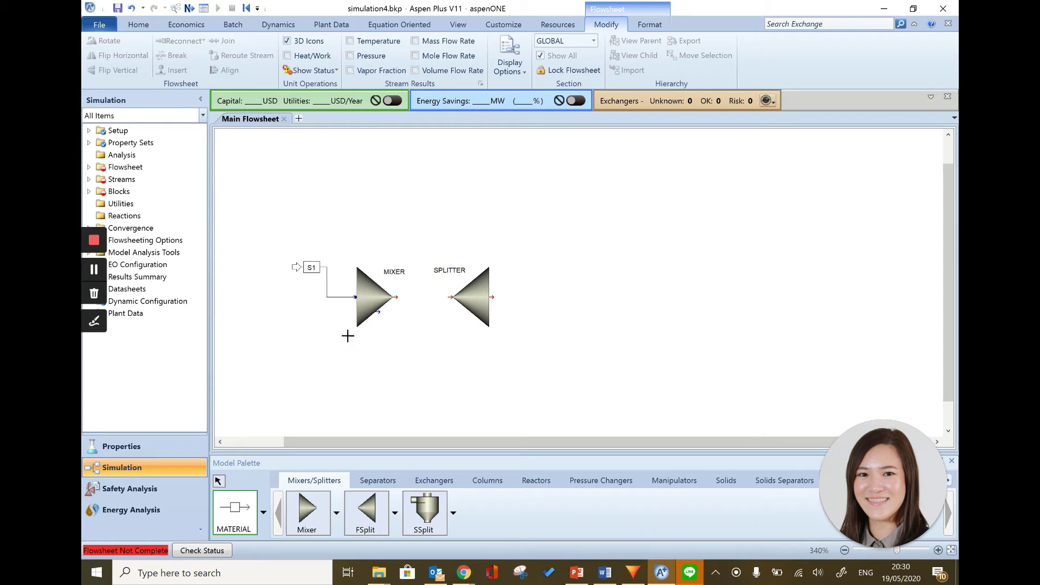
Add a second material feed stream named S2 that enters the mixer's inlet from below
{"action": "left_click", "coordinate": [354, 297]}
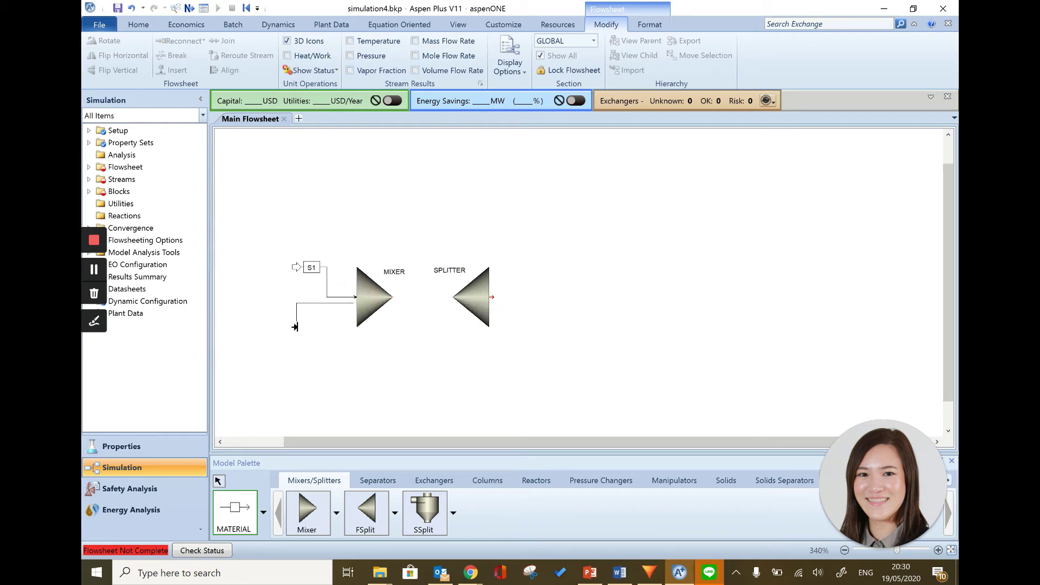
{"action": "left_click", "coordinate": [294, 327]}
{"action": "type", "text": "S"}
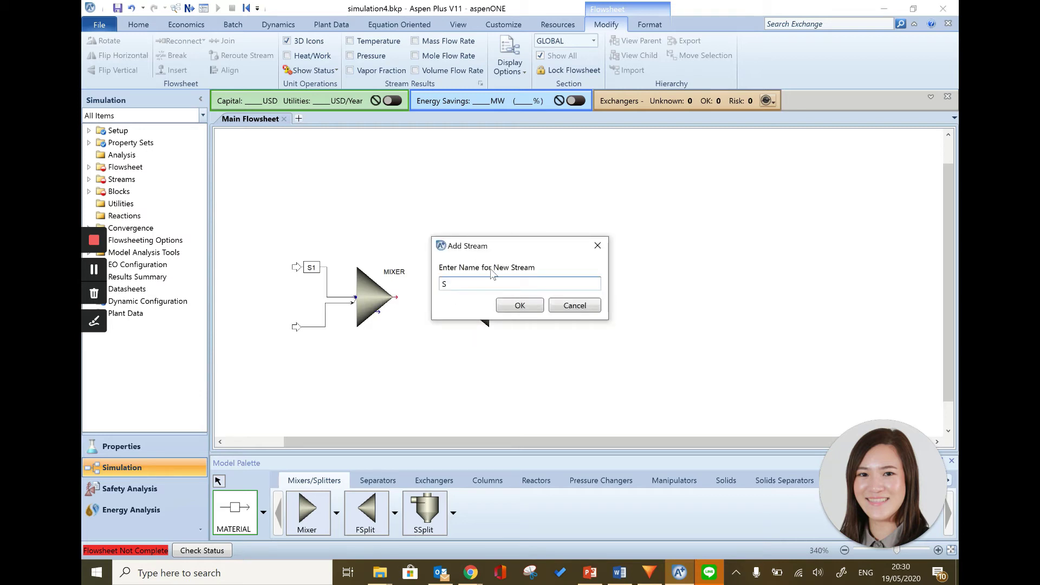
{"action": "type", "text": "2"}
{"action": "left_click", "coordinate": [519, 305]}
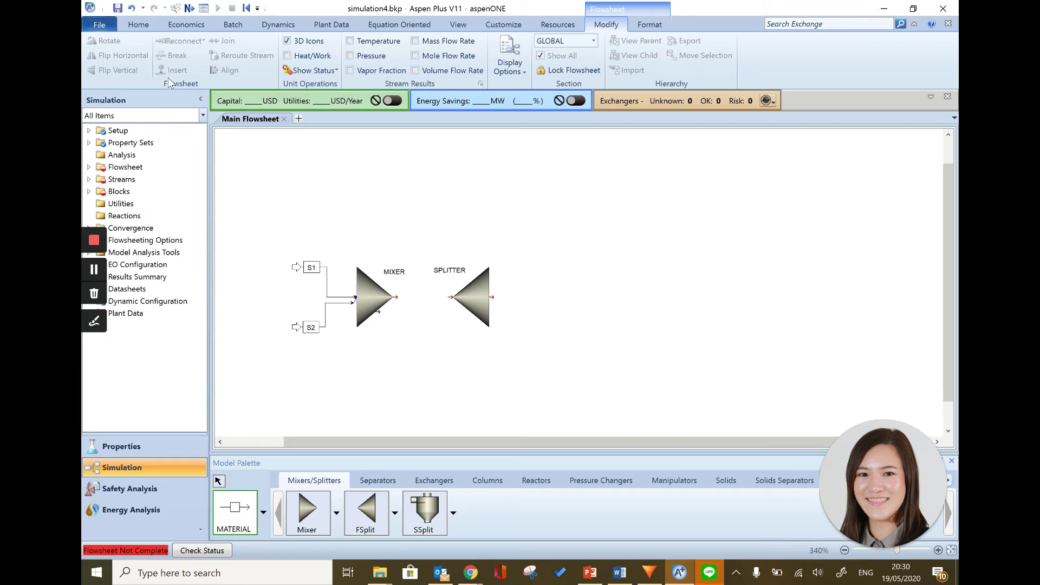
Connect the mixer's outlet to the splitter's inlet with a material stream named 3
{"action": "left_click", "coordinate": [396, 298]}
{"action": "left_click", "coordinate": [447, 296]}
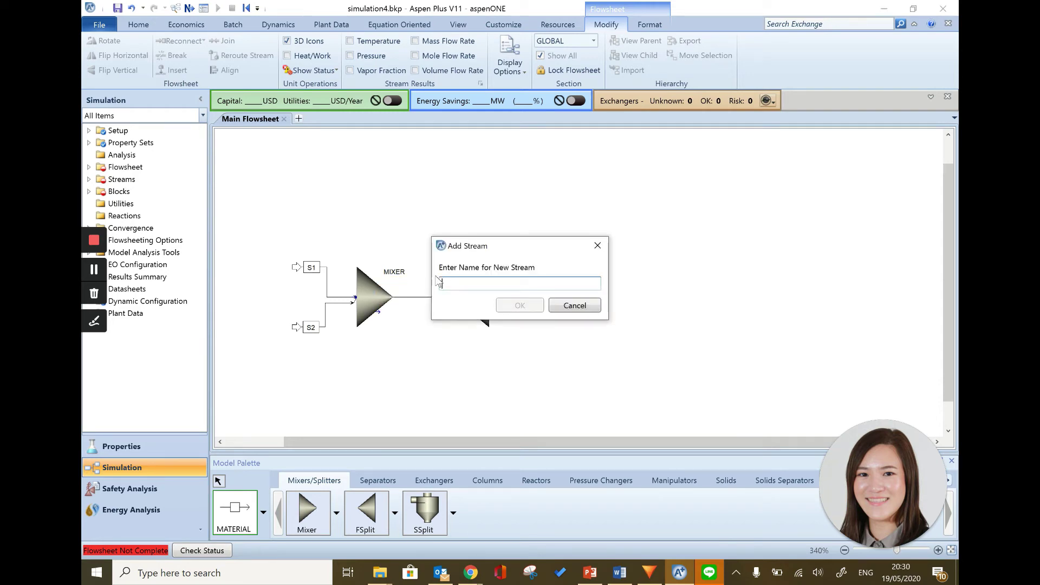
{"action": "key", "text": "Return"}
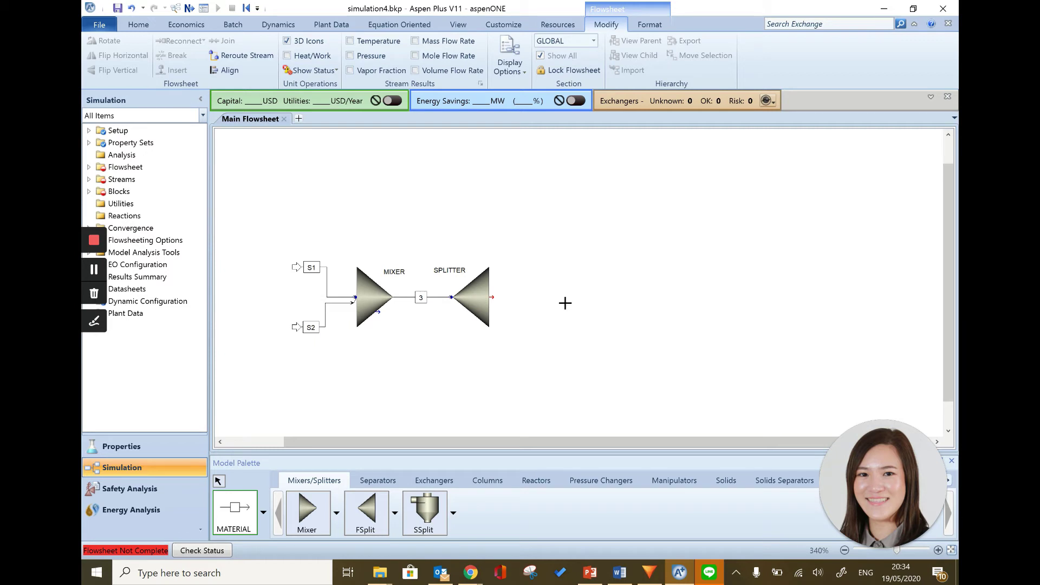
Add two material outlet streams leaving the splitter, naming the upper one 4 and the lower one 5
{"action": "left_click", "coordinate": [492, 297]}
{"action": "left_click", "coordinate": [558, 270]}
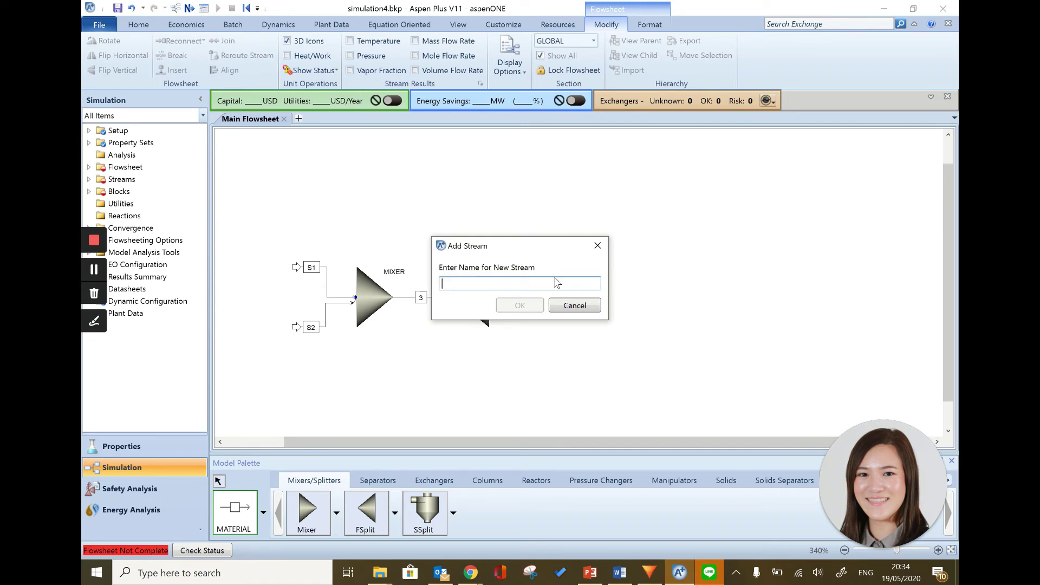
{"action": "type", "text": "4"}
{"action": "key", "text": "Return"}
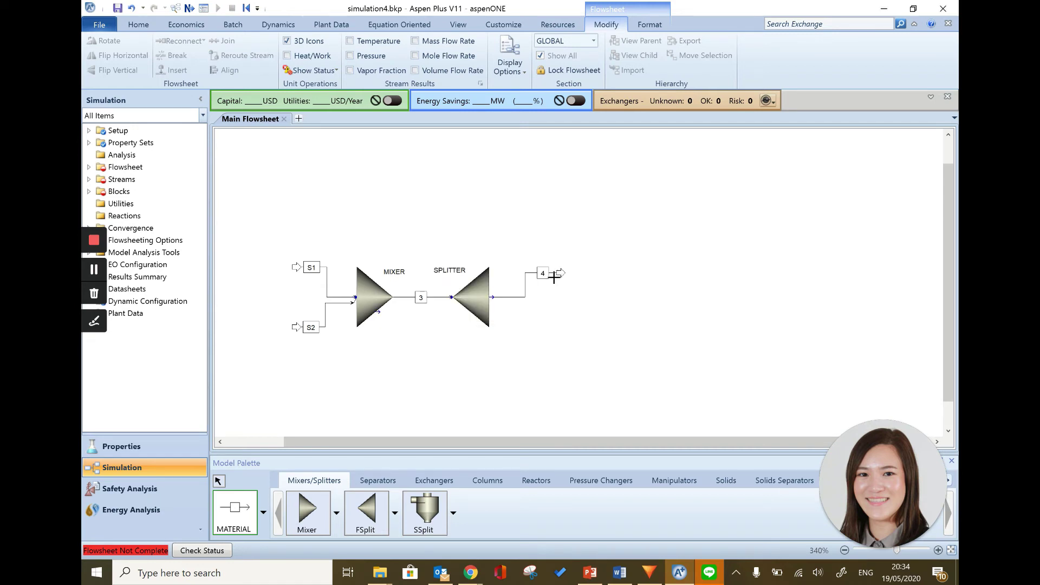
{"action": "left_click", "coordinate": [492, 297]}
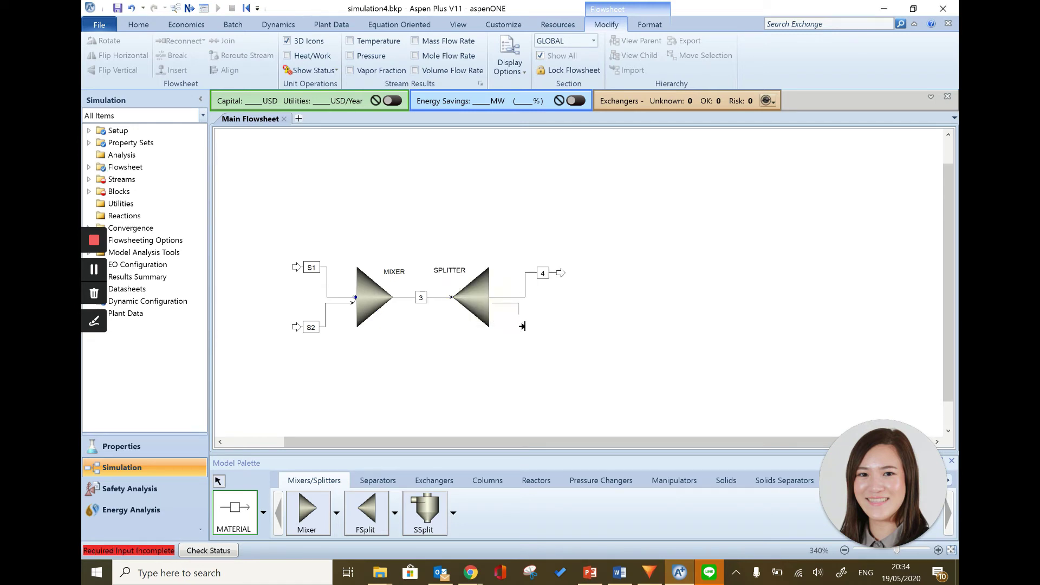
{"action": "left_click", "coordinate": [552, 337]}
{"action": "type", "text": "5"}
{"action": "key", "text": "Return"}
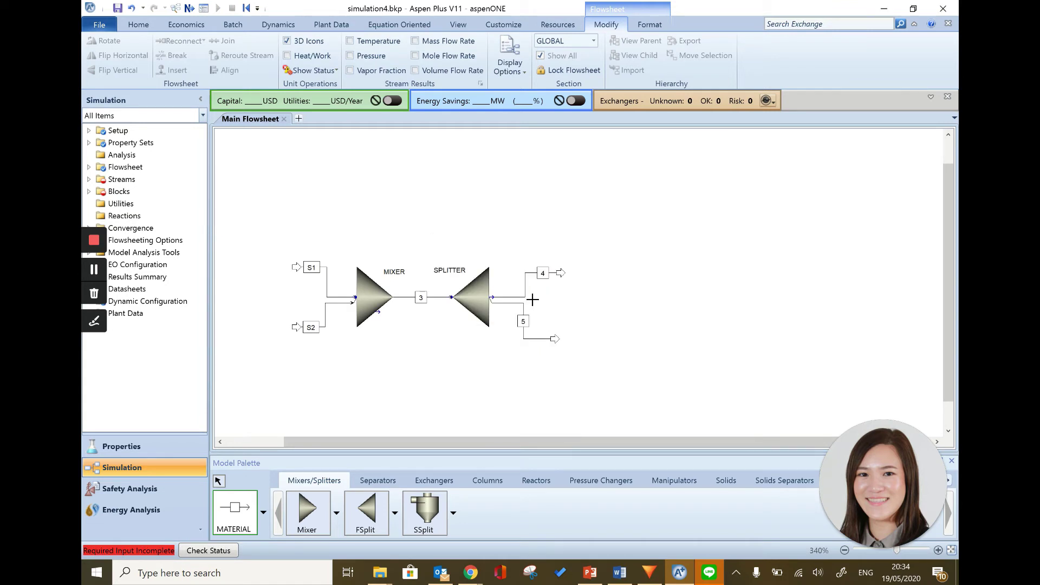
Delete the splitter's lower outlet stream and redraw it as a material stream named 5
{"action": "right_click", "coordinate": [572, 298]}
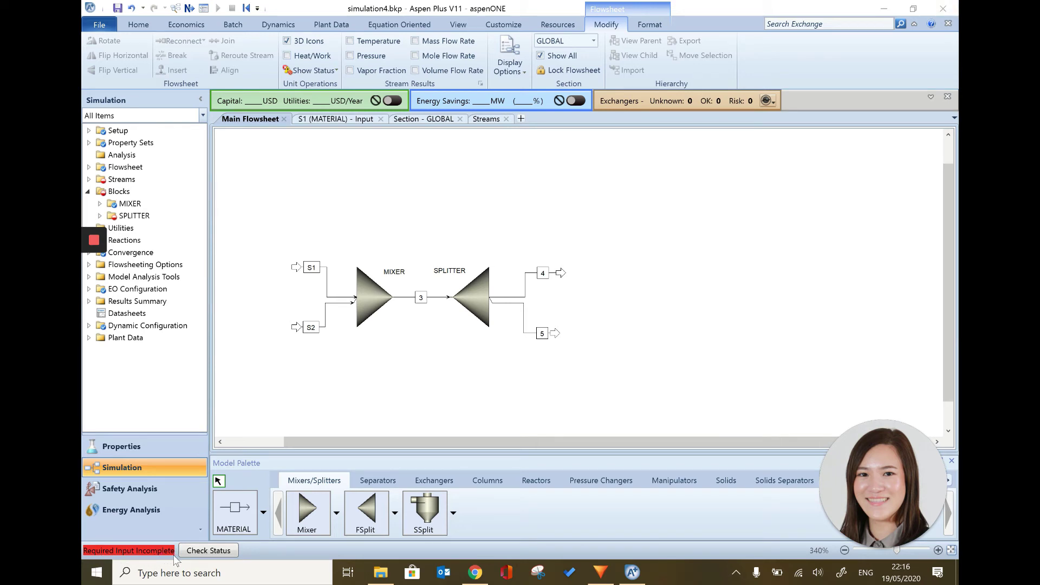
{"action": "left_click", "coordinate": [535, 340]}
{"action": "key", "text": "Delete"}
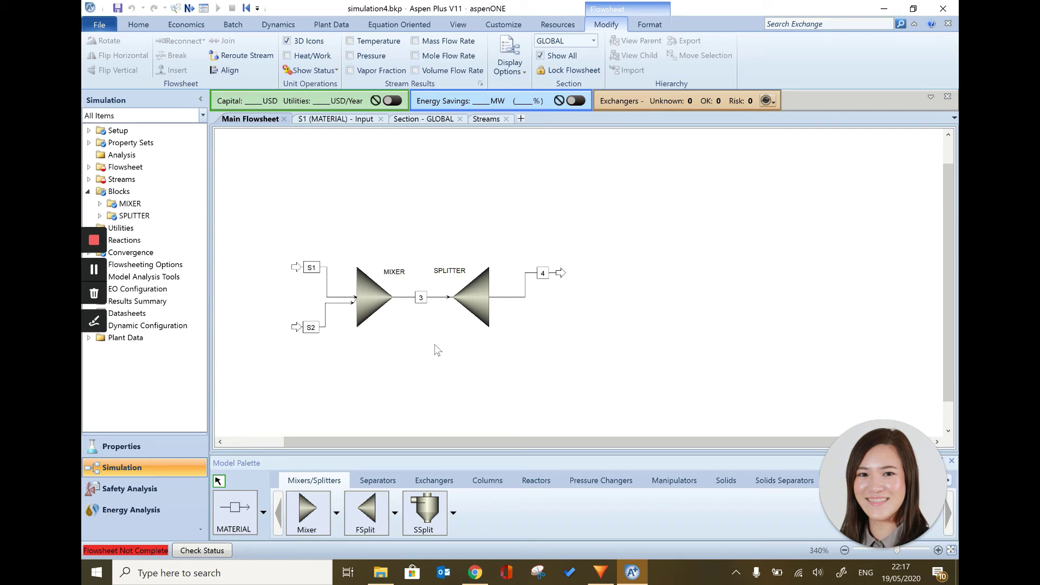
{"action": "left_click", "coordinate": [246, 512]}
{"action": "left_click", "coordinate": [489, 297]}
{"action": "left_click", "coordinate": [555, 319]}
{"action": "type", "text": "5"}
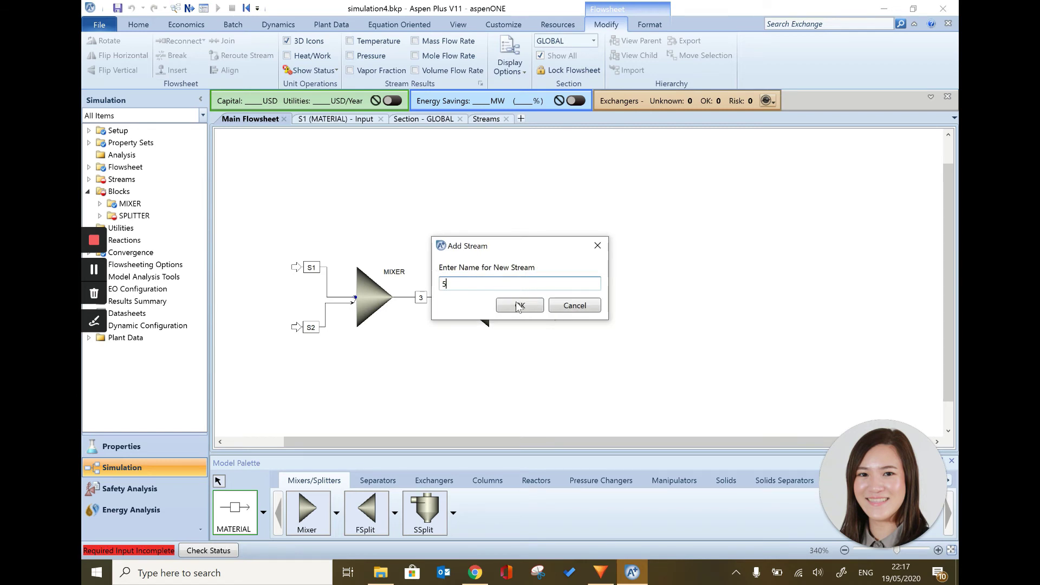
{"action": "left_click", "coordinate": [515, 305]}
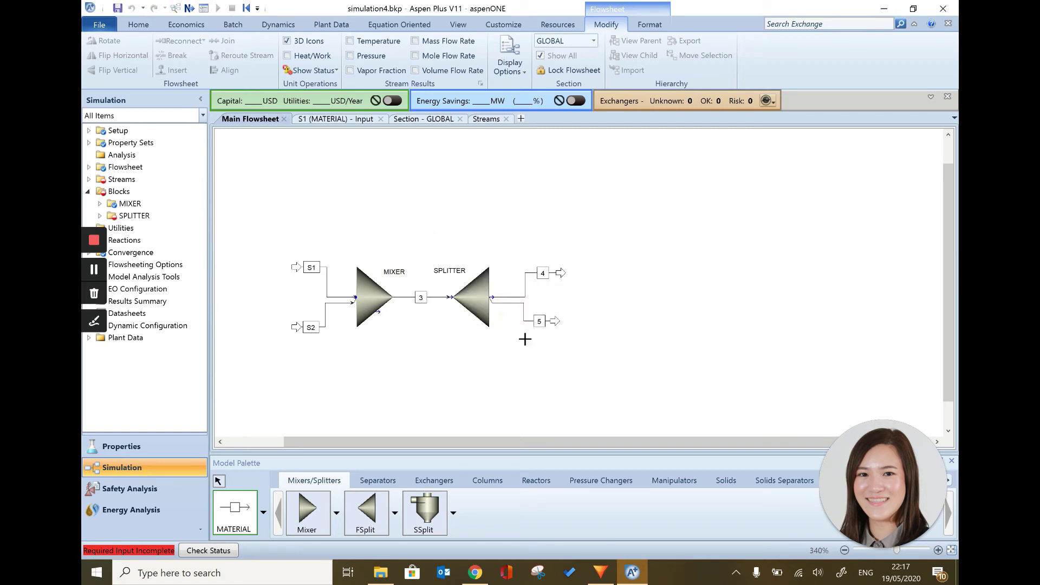
{"action": "right_click", "coordinate": [498, 344]}
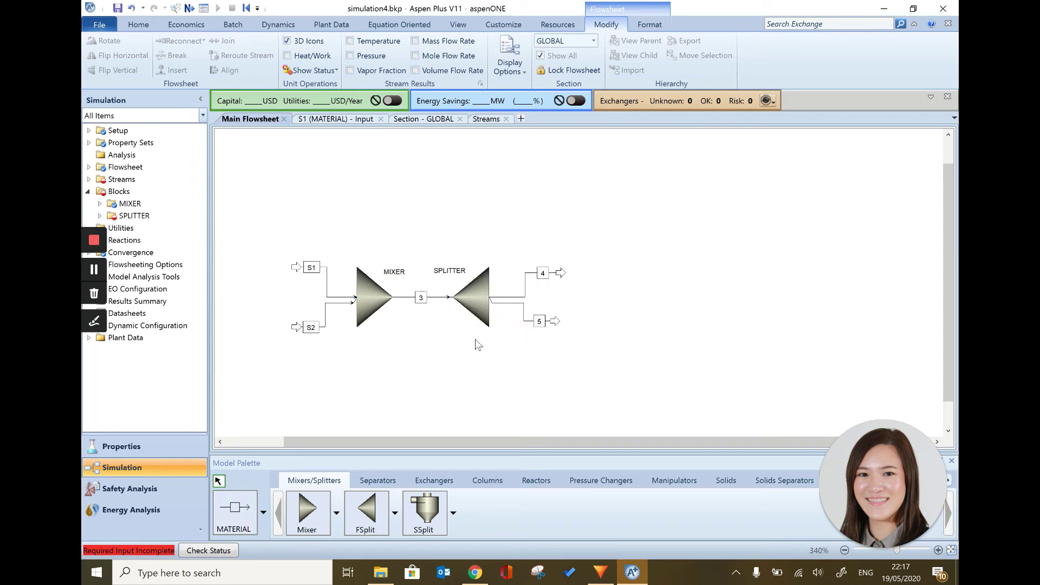
Set feed stream S1 to a temperature of 100 °C, a pressure of 2 bar and a total flow rate of 100 kmol/hr
{"action": "left_click", "coordinate": [139, 24]}
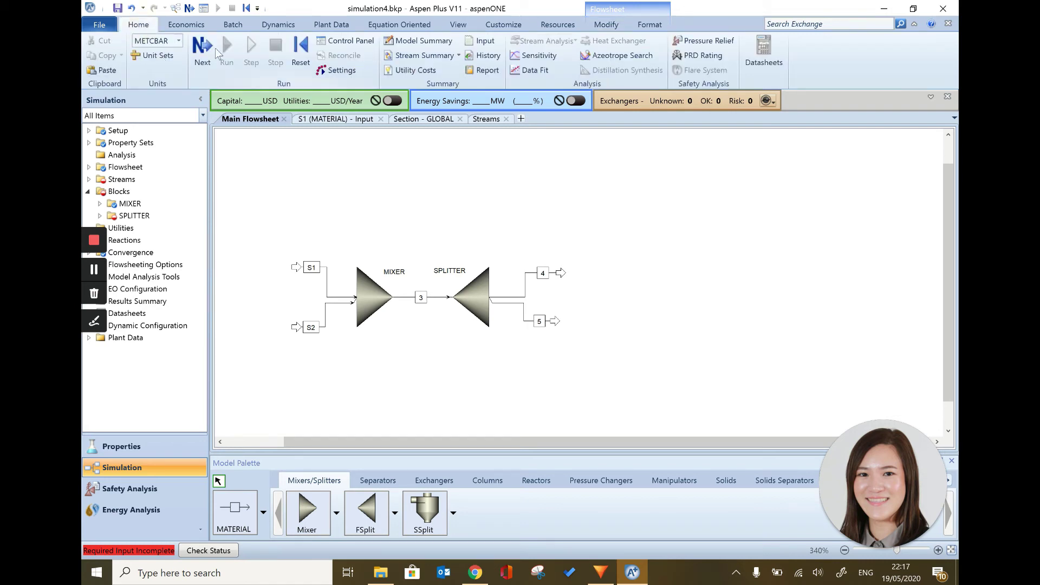
{"action": "left_click", "coordinate": [190, 9]}
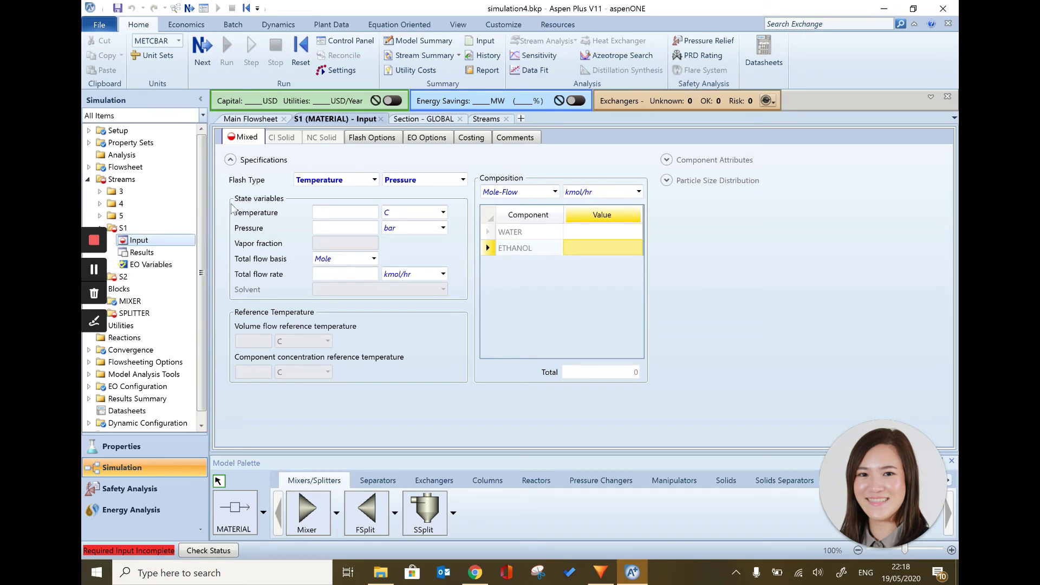
{"action": "left_click", "coordinate": [353, 215]}
{"action": "left_click", "coordinate": [359, 228]}
{"action": "type", "text": "2"}
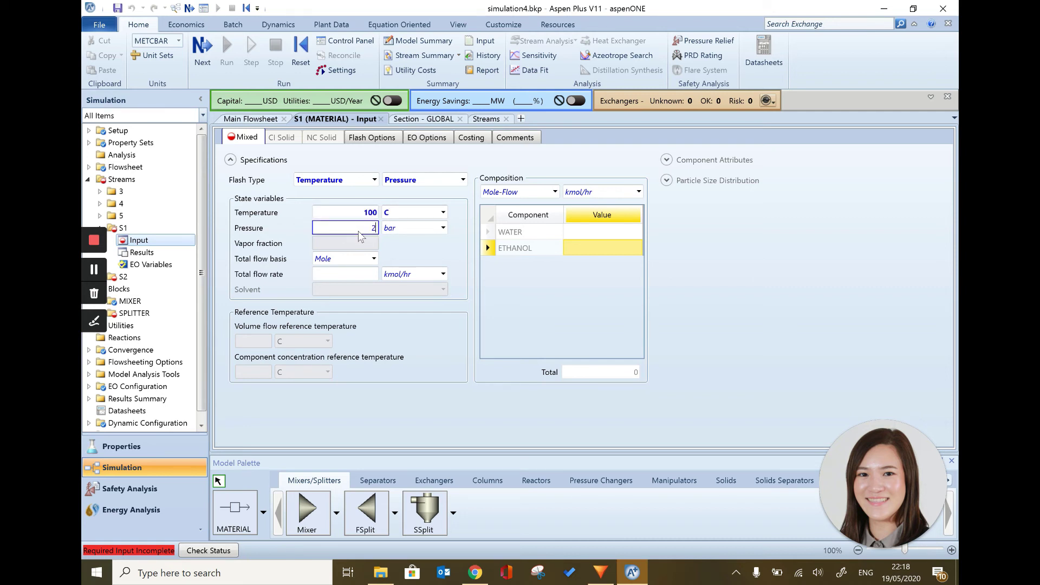
{"action": "key", "text": "Return"}
{"action": "left_click", "coordinate": [353, 273]}
{"action": "type", "text": "100"}
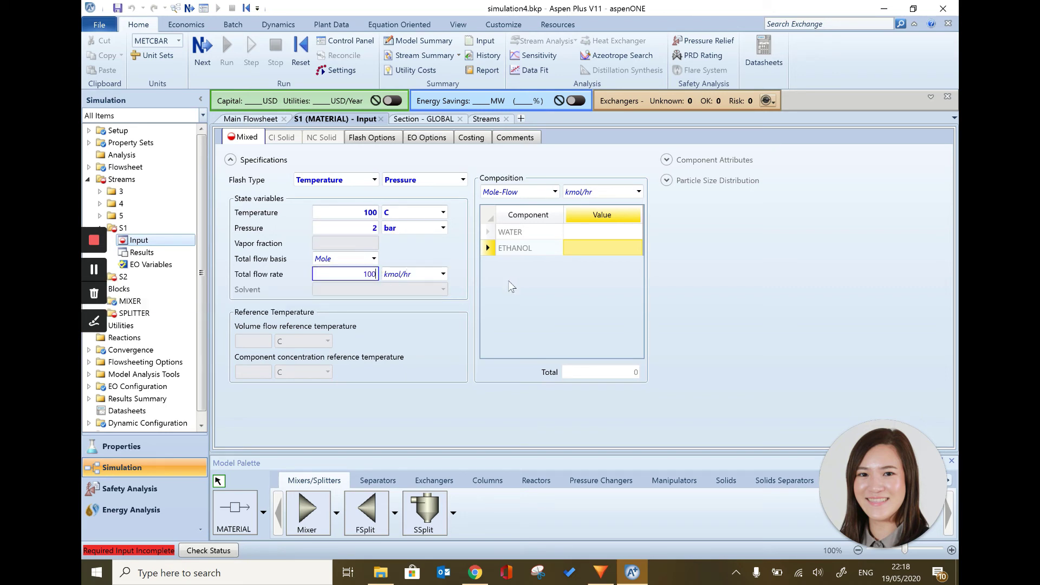
Specify the S1 composition by mole fraction, with 0.8 for water and 0.2 for ethanol
{"action": "left_click", "coordinate": [554, 193]}
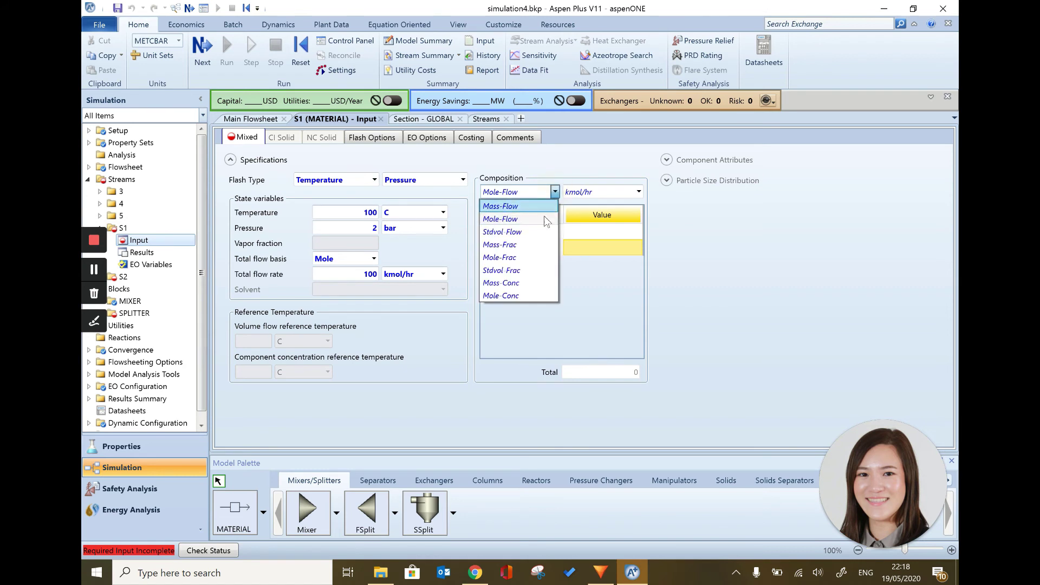
{"action": "left_click", "coordinate": [531, 259]}
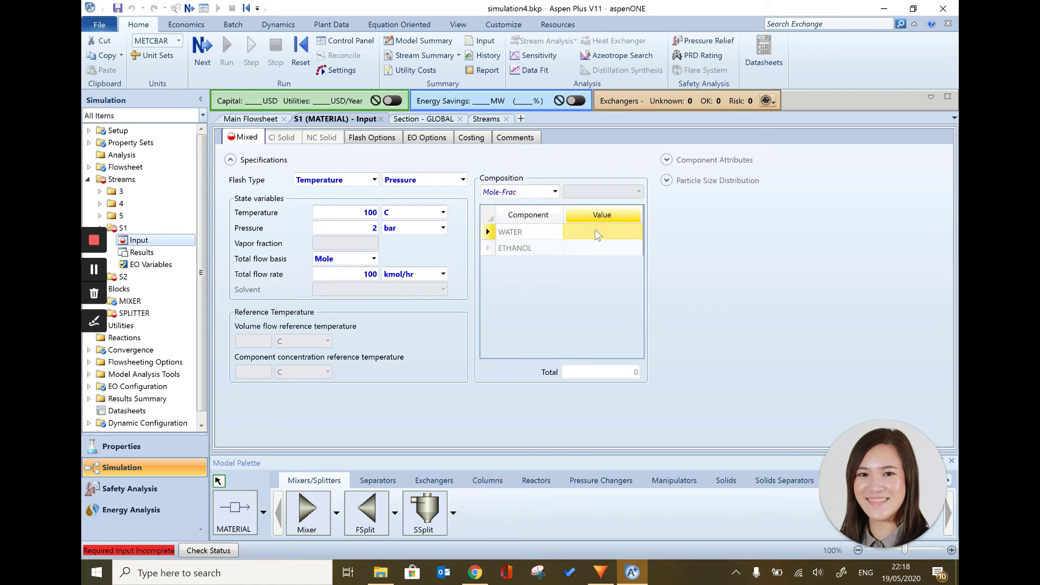
{"action": "type", "text": "0.8"}
{"action": "key", "text": "Return"}
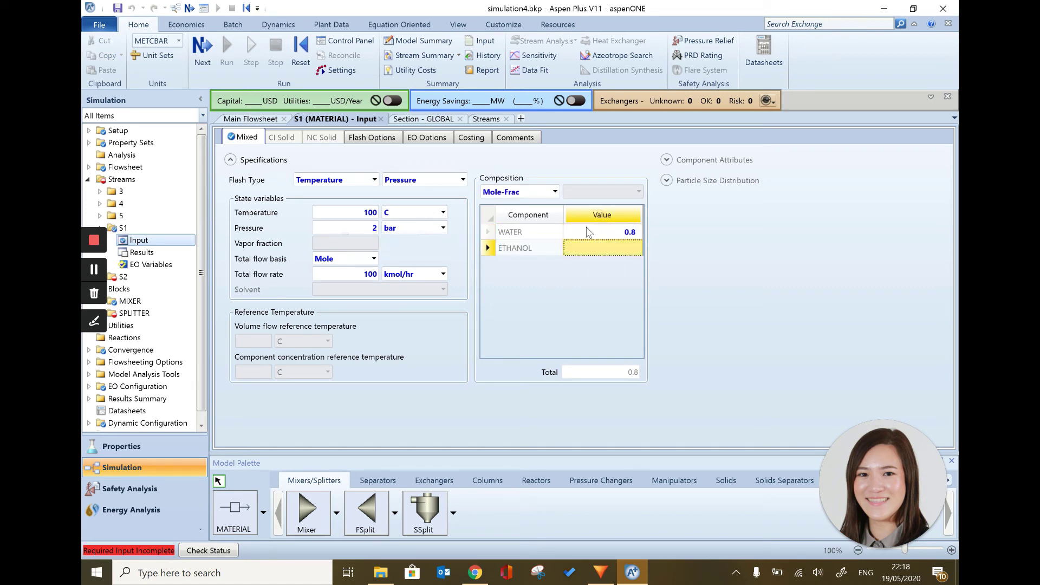
{"action": "type", "text": "0.2"}
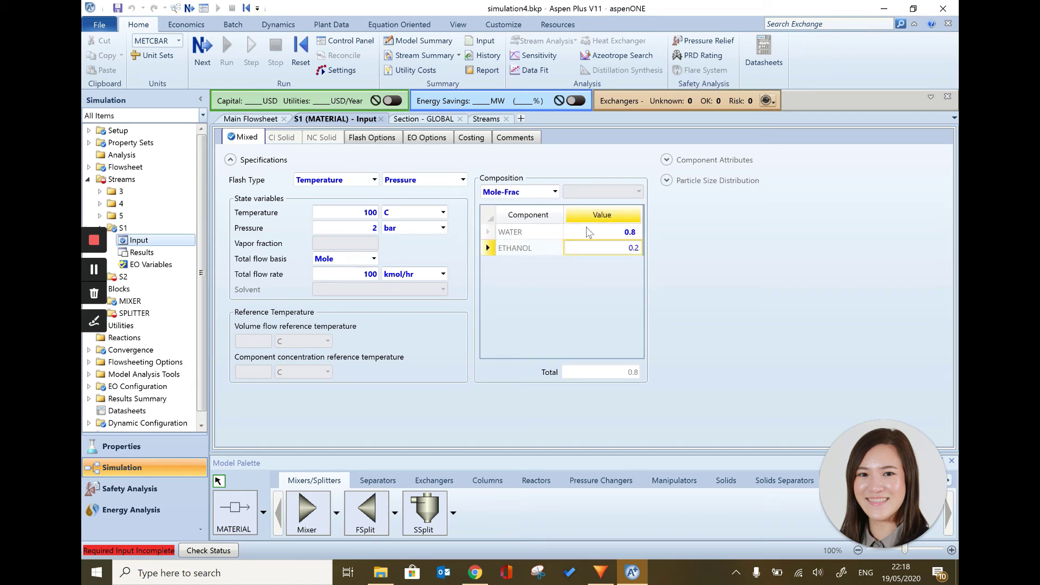
{"action": "key", "text": "Return"}
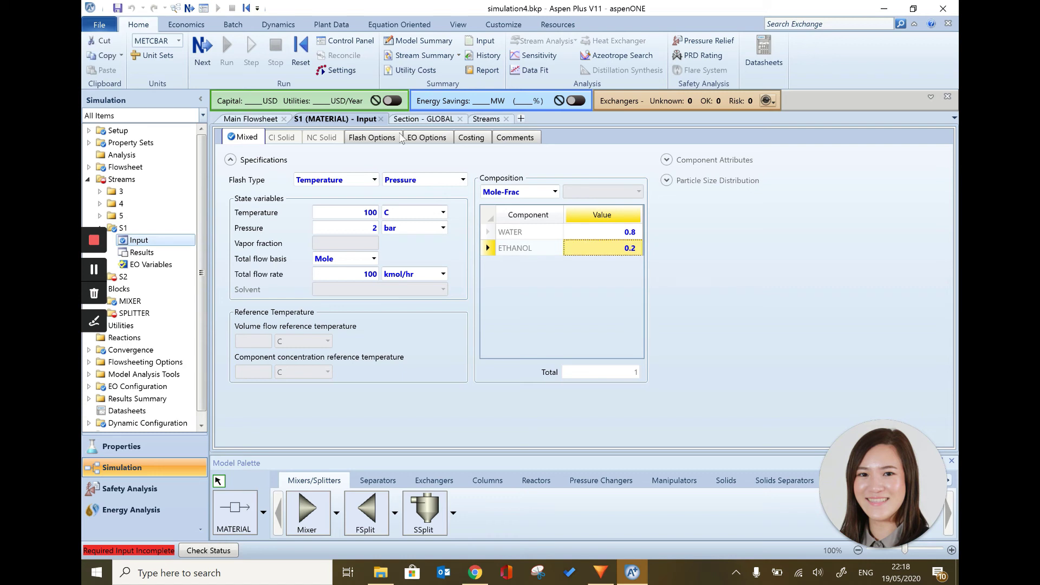
Set feed stream S2 to a temperature of 60 °C, a pressure of 2 bar and a total flow rate of 250 kmol/hr
{"action": "left_click", "coordinate": [203, 54]}
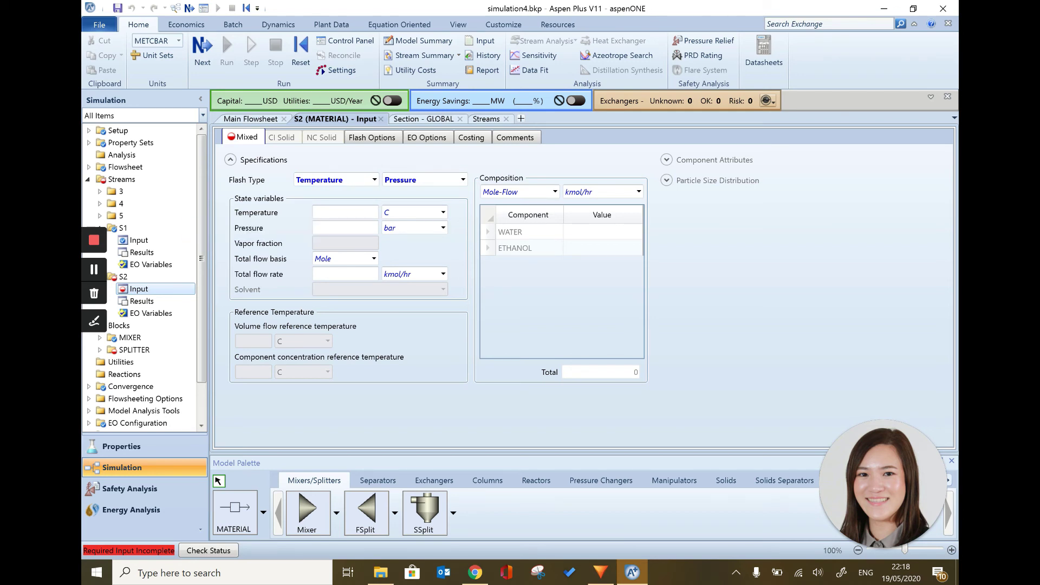
{"action": "left_click", "coordinate": [350, 211]}
{"action": "left_click", "coordinate": [354, 228]}
{"action": "type", "text": "2"}
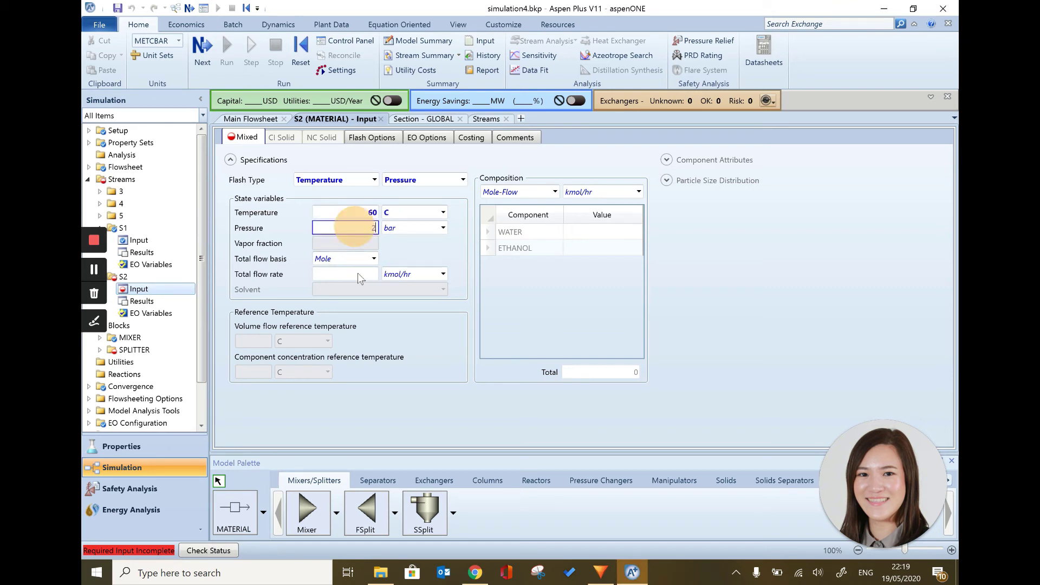
{"action": "left_click", "coordinate": [356, 274]}
{"action": "type", "text": "250"}
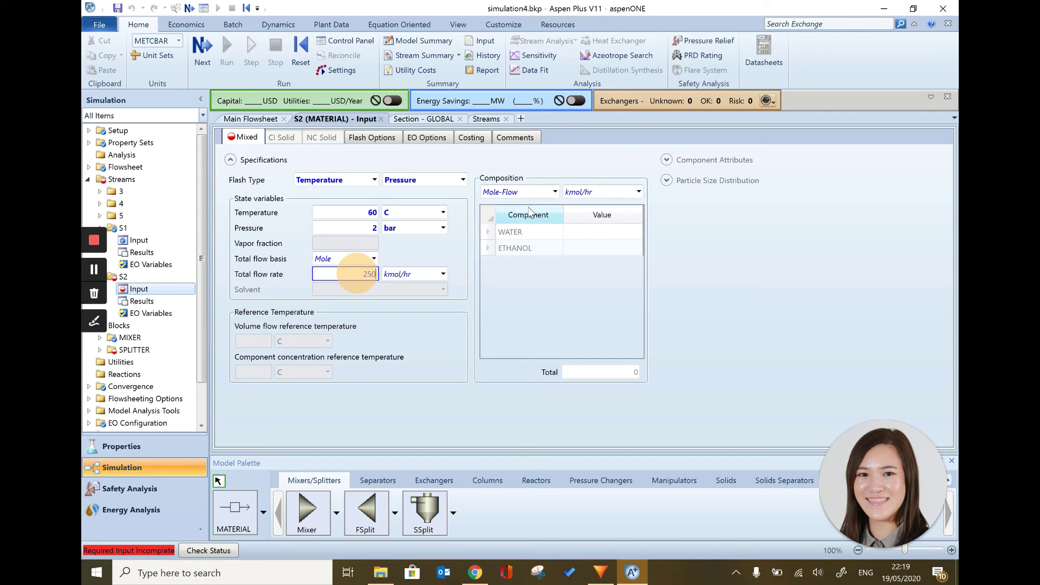
Specify the S2 composition by mole fraction, with 0.25 for water and 0.75 for ethanol
{"action": "left_click", "coordinate": [551, 194]}
{"action": "left_click", "coordinate": [554, 196]}
{"action": "left_click", "coordinate": [554, 197]}
{"action": "left_click", "coordinate": [528, 257]}
{"action": "left_click", "coordinate": [588, 234]}
{"action": "type", "text": "0"}
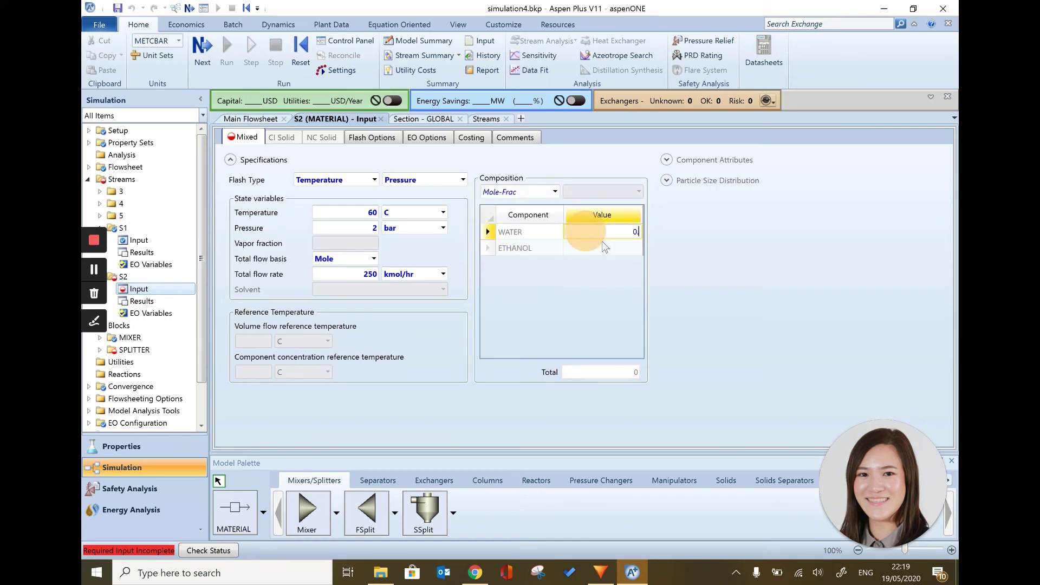
{"action": "type", "text": ".25"}
{"action": "key", "text": "Return"}
{"action": "type", "text": "0.75"}
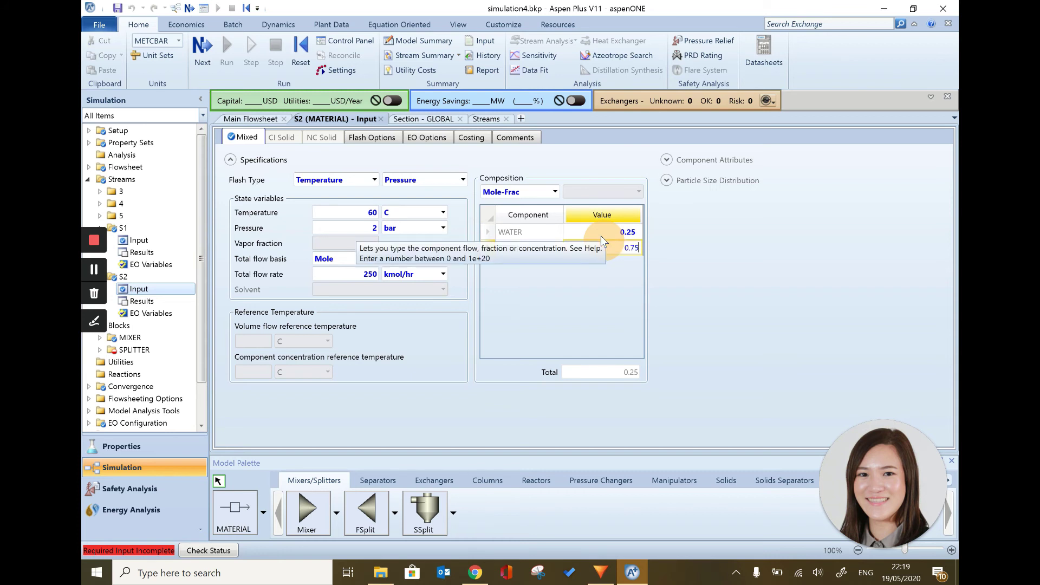
{"action": "key", "text": "Return"}
In the splitter's input specifications, set the split fraction of outlet stream 4 to 0.4
{"action": "left_click", "coordinate": [203, 53]}
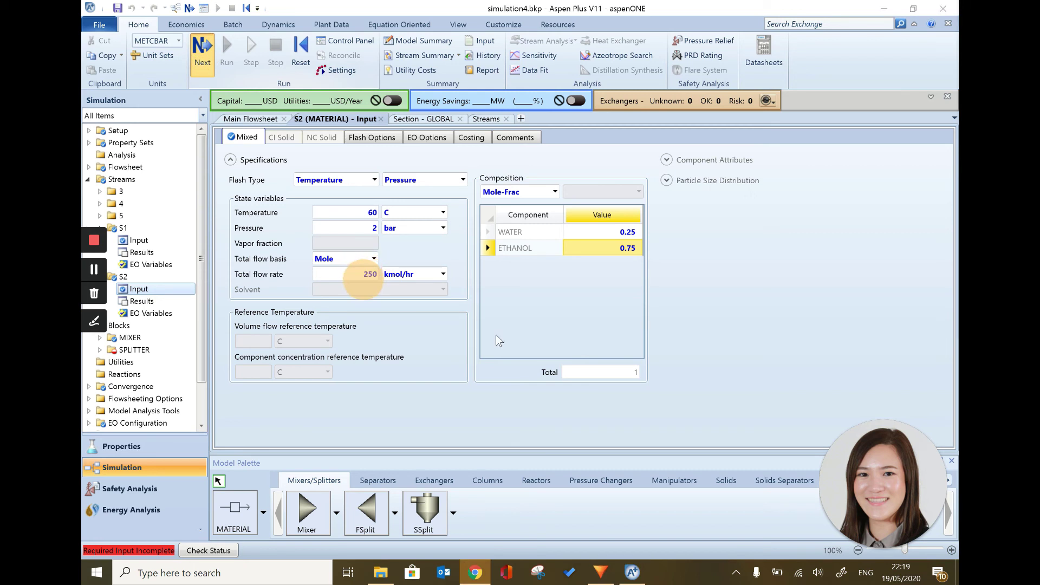
{"action": "key", "text": "F4"}
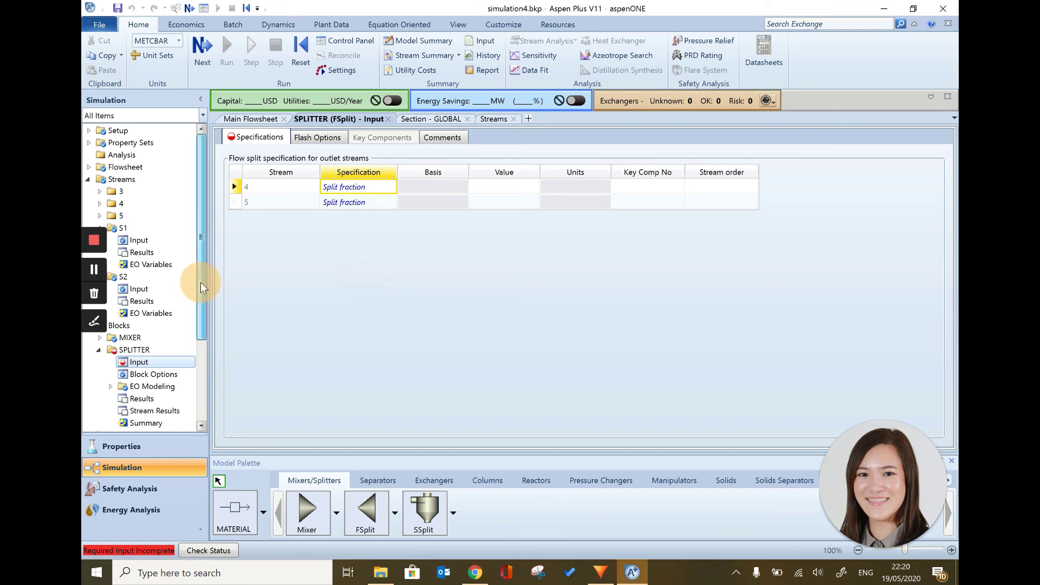
{"action": "scroll", "coordinate": [199, 290], "scroll_direction": "down", "scroll_amount": 1}
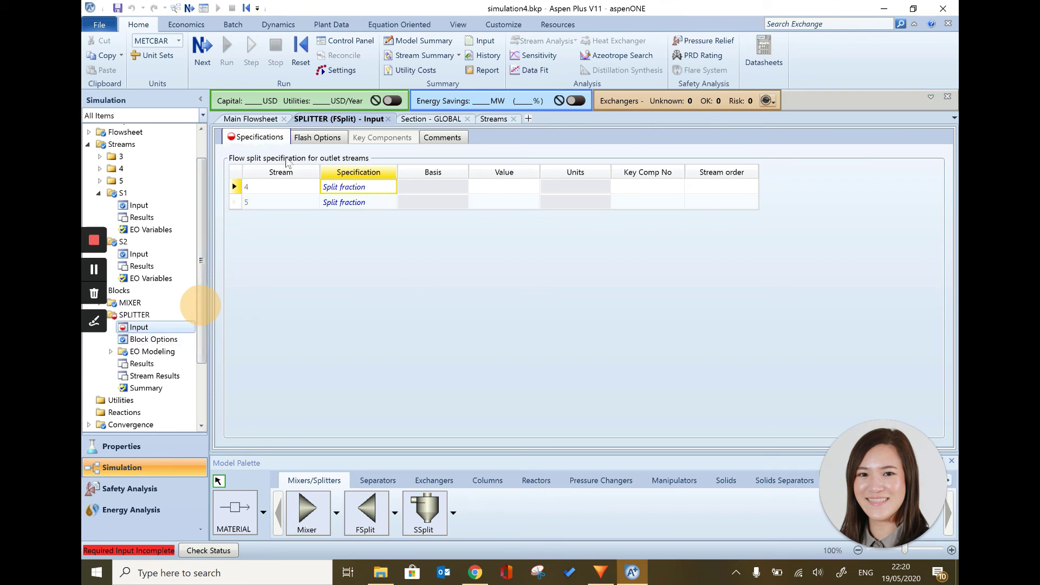
{"action": "left_click", "coordinate": [390, 187]}
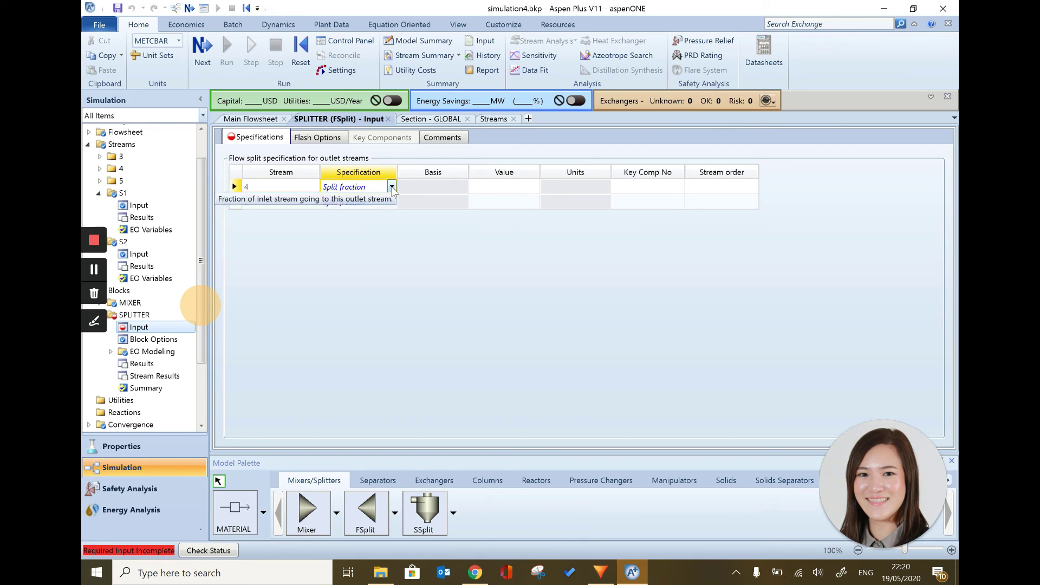
{"action": "left_click", "coordinate": [504, 188]}
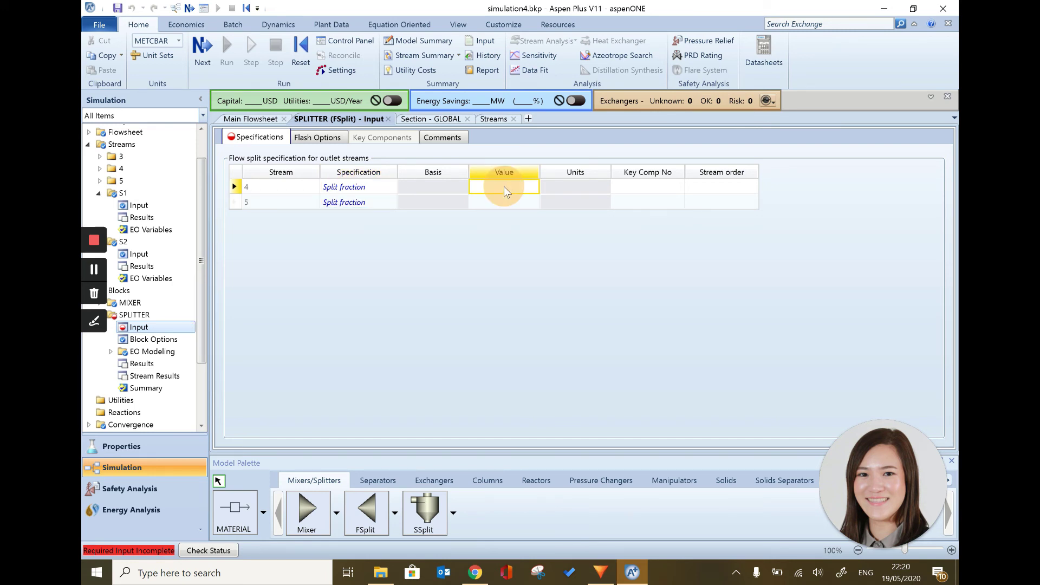
{"action": "type", "text": "0.4"}
{"action": "key", "text": "Tab"}
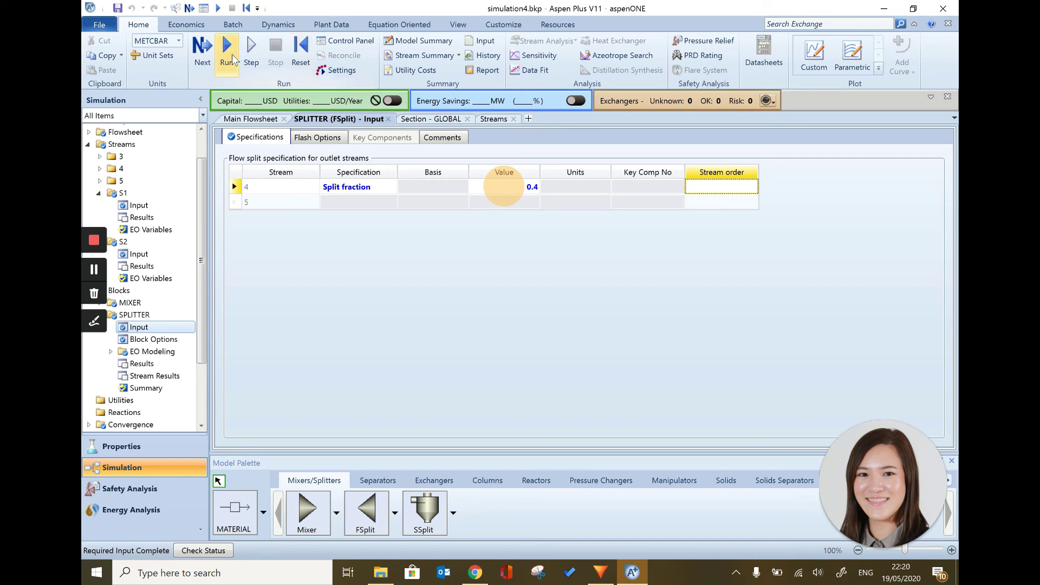
Run the simulation with the completed input and open the results summary for all streams
{"action": "left_click", "coordinate": [202, 54]}
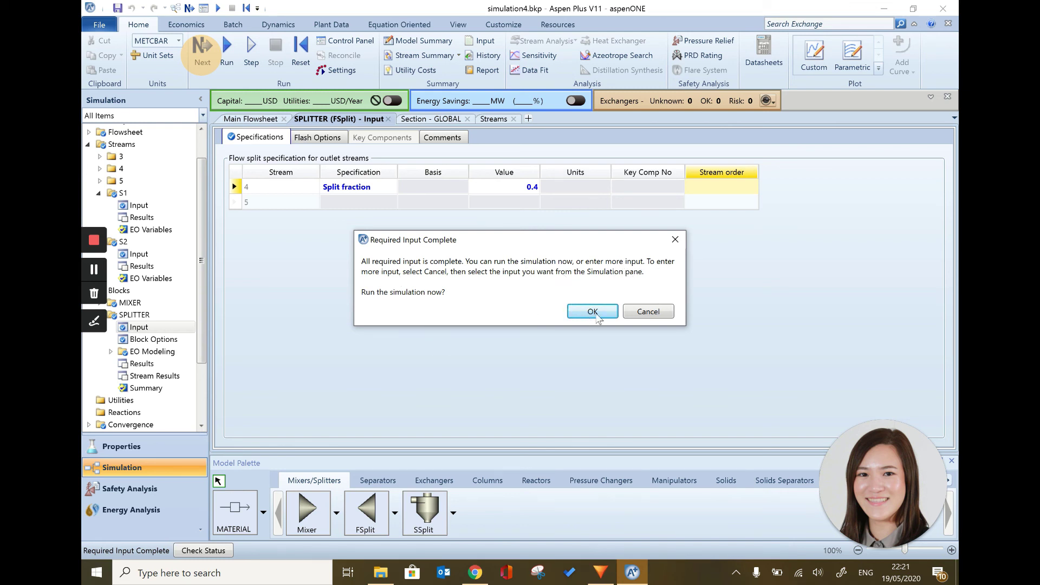
{"action": "left_click", "coordinate": [596, 315]}
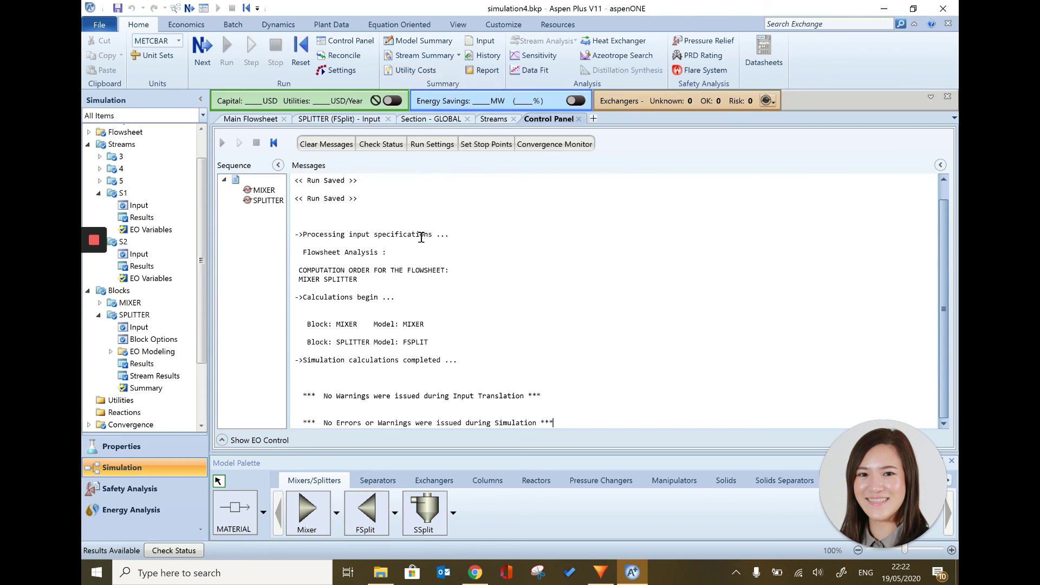
{"action": "left_click", "coordinate": [435, 56]}
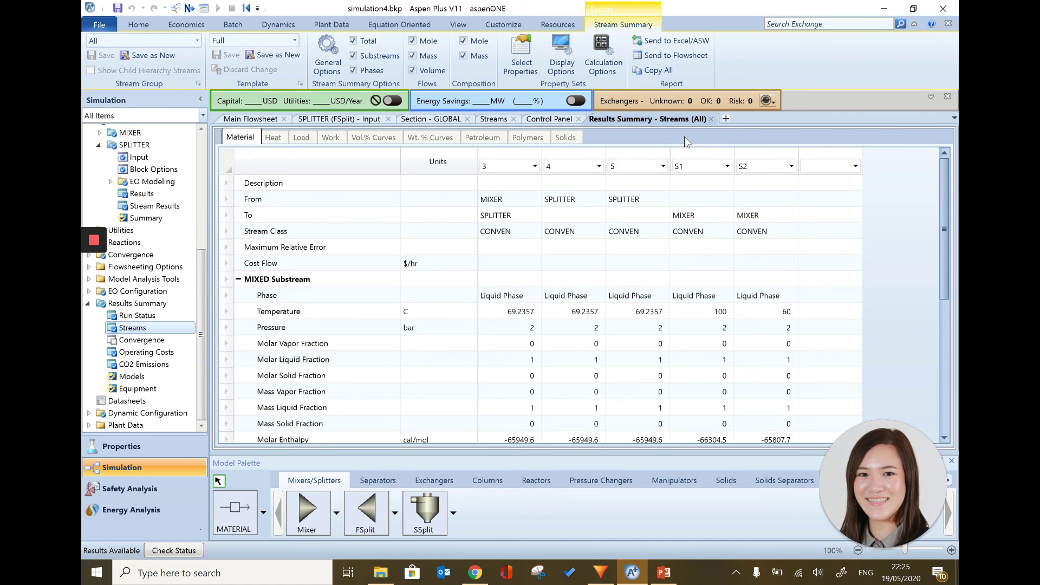
Examine the temperatures, pressures, enthalpies and mole flows of the feed, mixed and split streams in the results table
{"action": "left_click", "coordinate": [701, 328]}
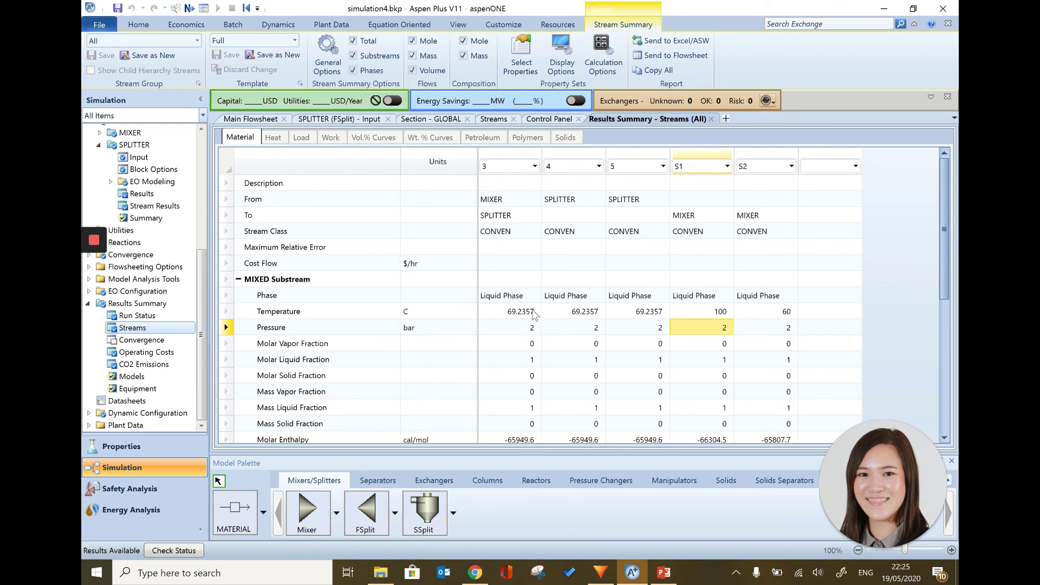
{"action": "left_click", "coordinate": [598, 313]}
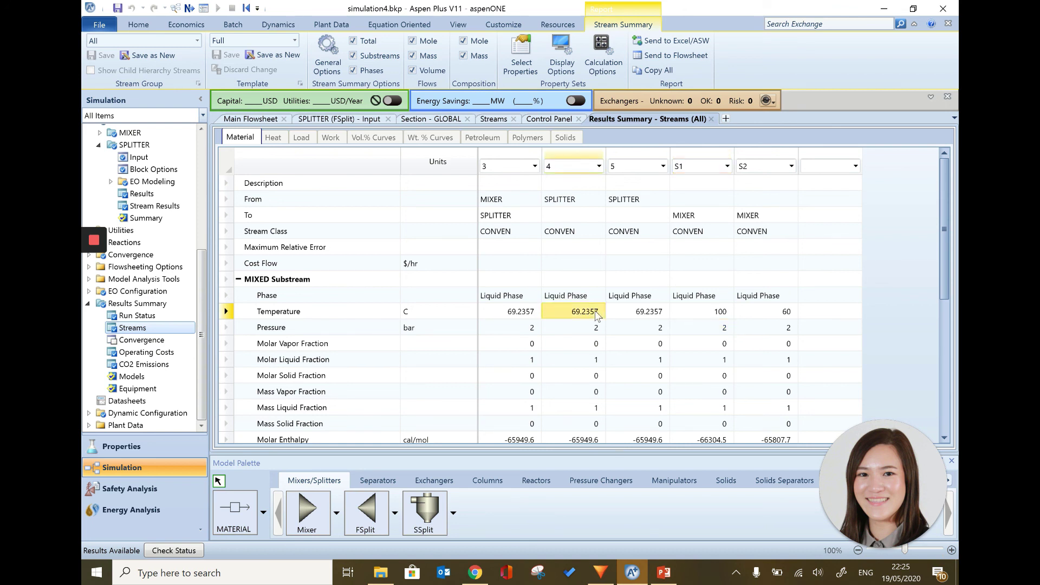
{"action": "left_click", "coordinate": [632, 312]}
{"action": "scroll", "coordinate": [632, 311], "scroll_direction": "down", "scroll_amount": 2}
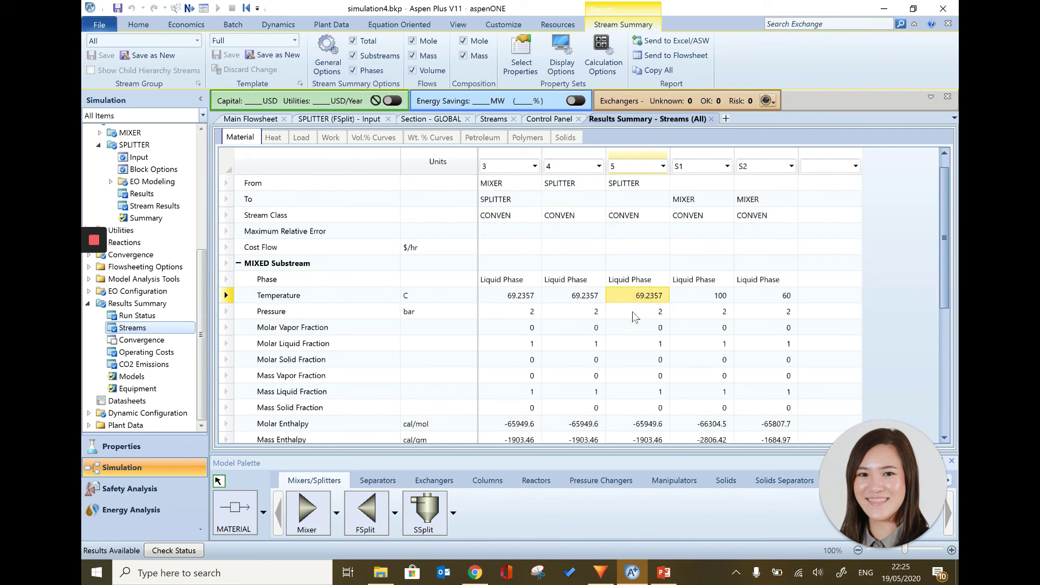
{"action": "scroll", "coordinate": [632, 311], "scroll_direction": "down", "scroll_amount": 3}
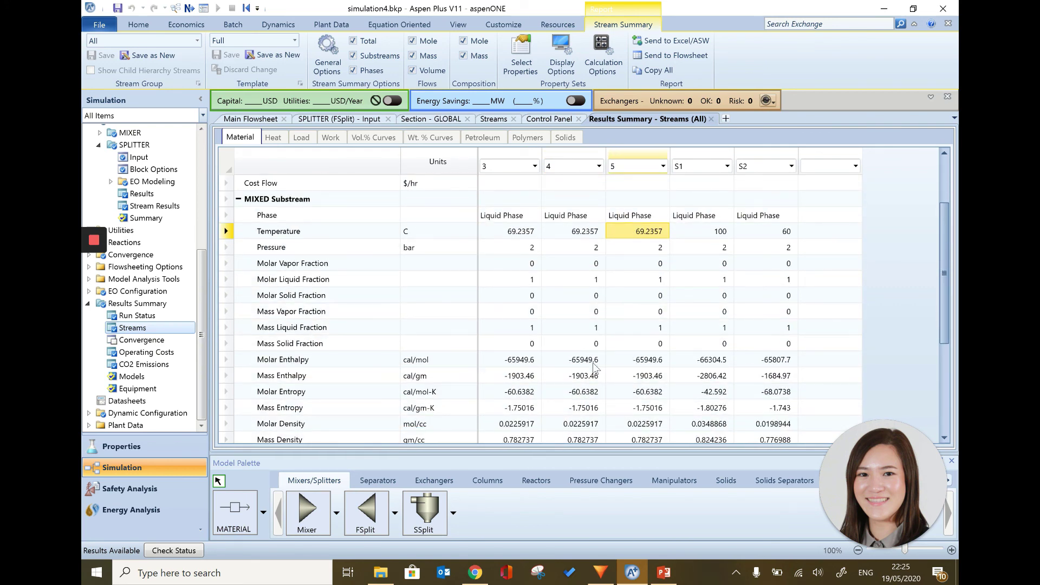
{"action": "left_click", "coordinate": [595, 374]}
{"action": "left_click", "coordinate": [628, 376]}
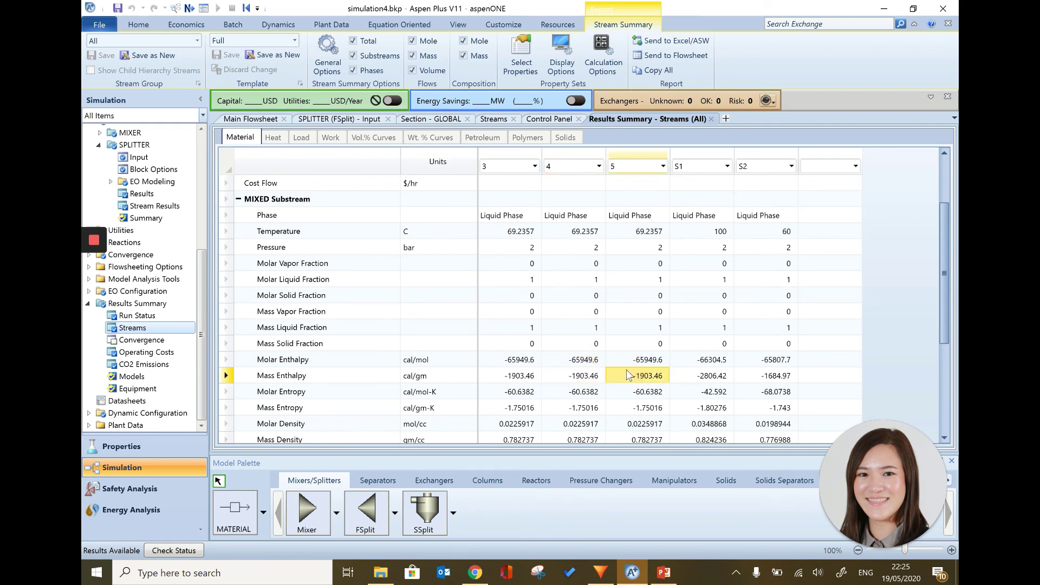
{"action": "scroll", "coordinate": [628, 374], "scroll_direction": "down", "scroll_amount": 4}
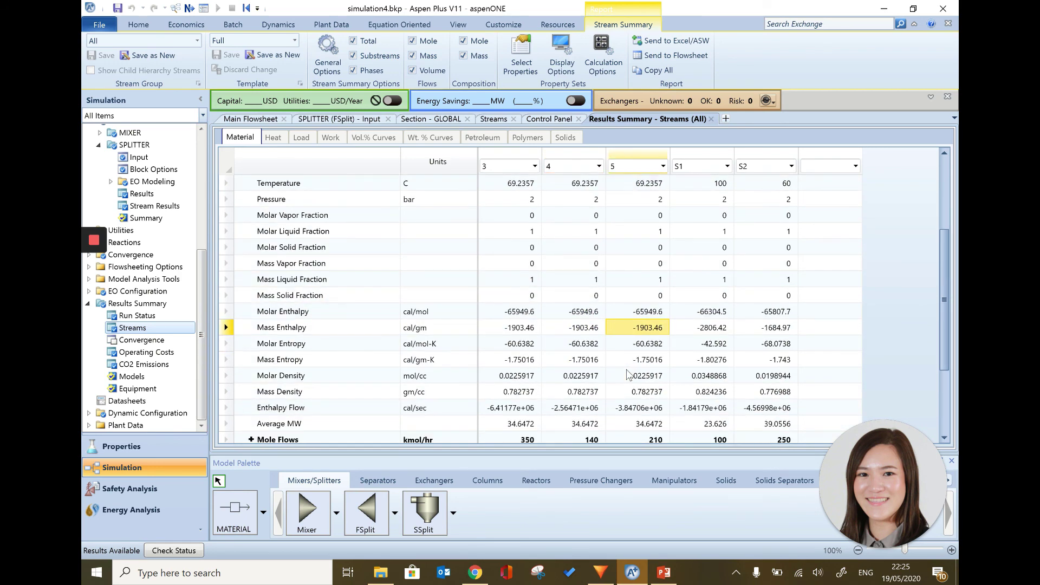
{"action": "scroll", "coordinate": [628, 374], "scroll_direction": "down", "scroll_amount": 1}
{"action": "scroll", "coordinate": [595, 367], "scroll_direction": "down", "scroll_amount": 1}
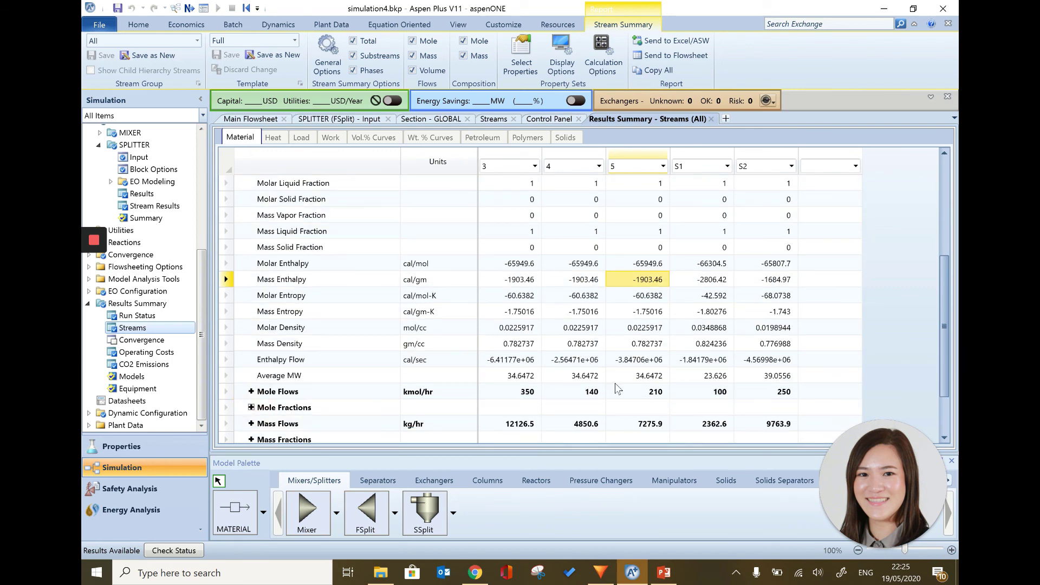
Expand the mole fractions and mole flows in the stream results to view the water and ethanol values for each stream
{"action": "scroll", "coordinate": [616, 382], "scroll_direction": "down", "scroll_amount": 1}
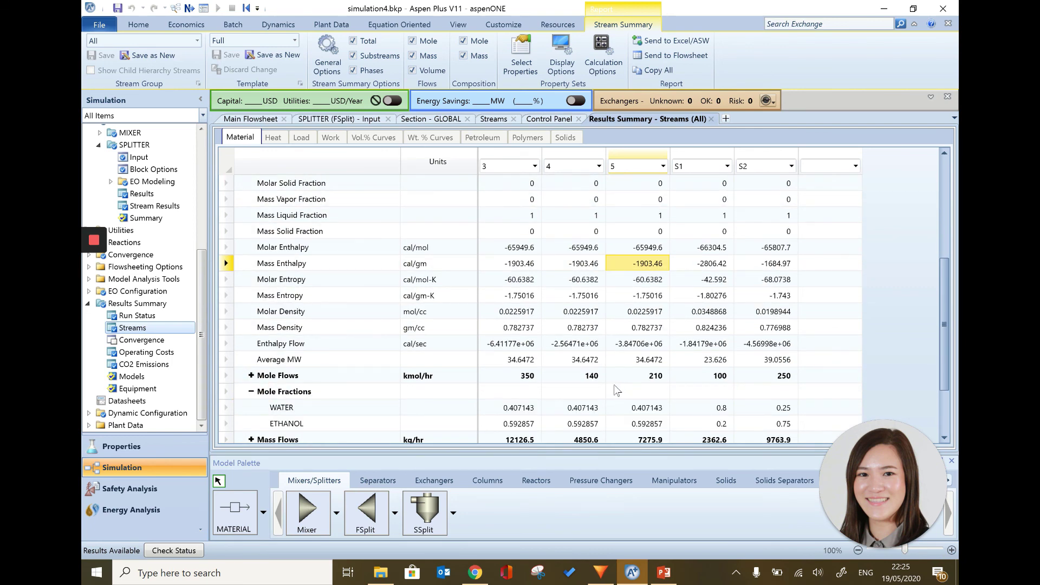
{"action": "scroll", "coordinate": [617, 388], "scroll_direction": "down", "scroll_amount": 2}
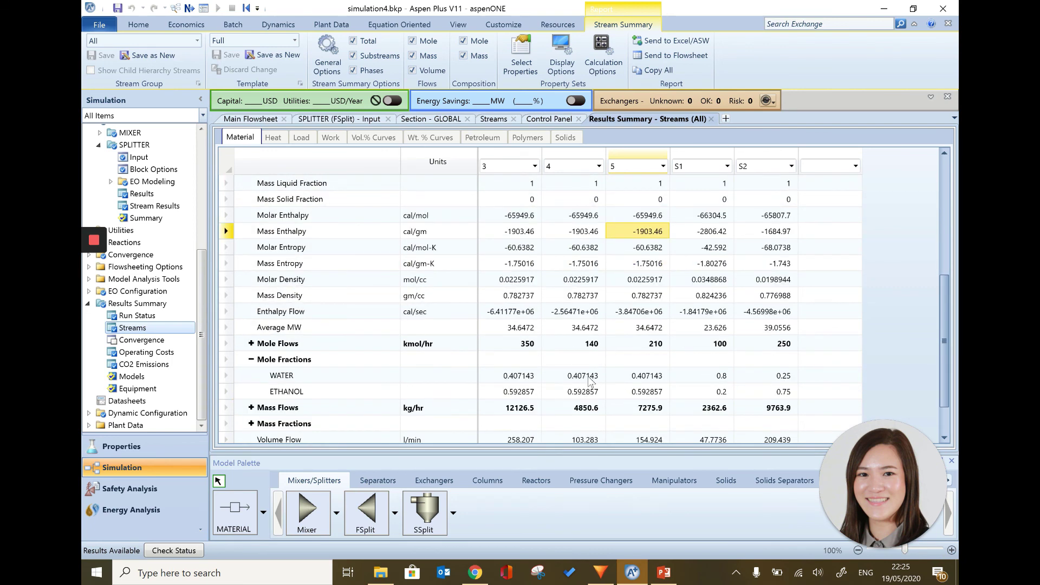
{"action": "left_click", "coordinate": [250, 344]}
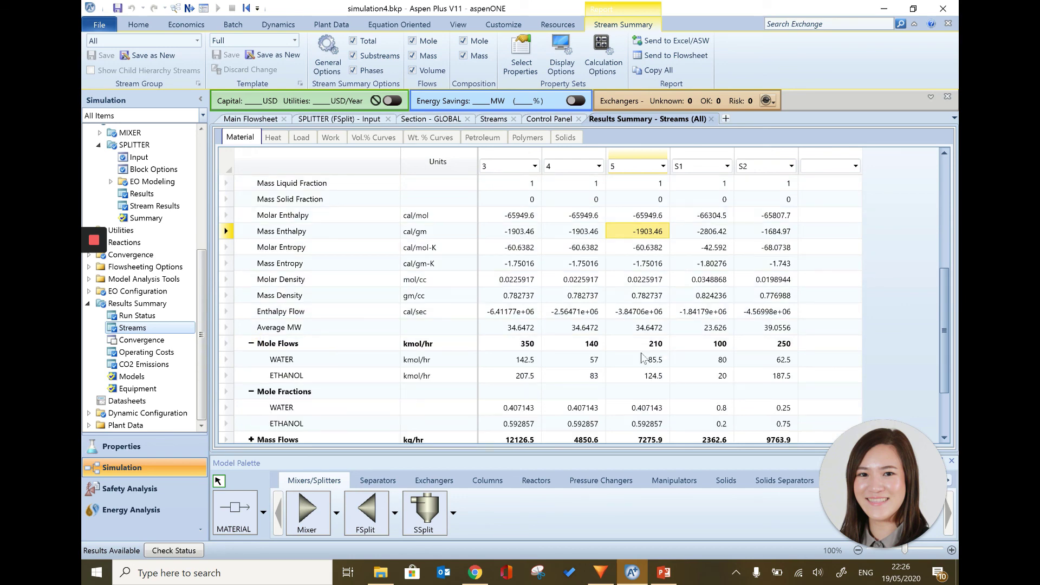
Expand the mass flows and mass fractions to examine the water and ethanol breakdown of each stream
{"action": "scroll", "coordinate": [647, 371], "scroll_direction": "down", "scroll_amount": 1}
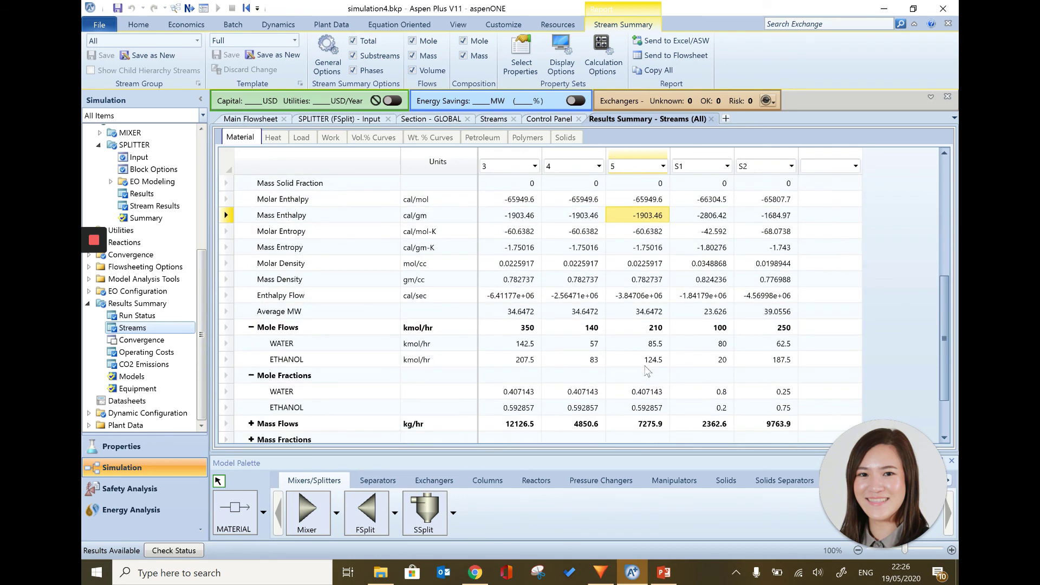
{"action": "scroll", "coordinate": [647, 370], "scroll_direction": "down", "scroll_amount": 2}
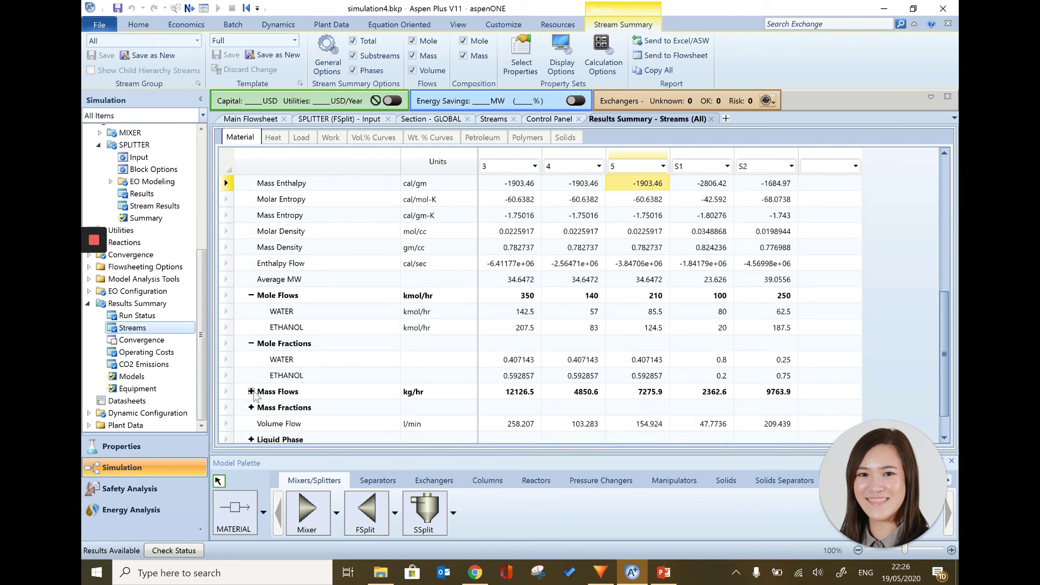
{"action": "left_click", "coordinate": [250, 391]}
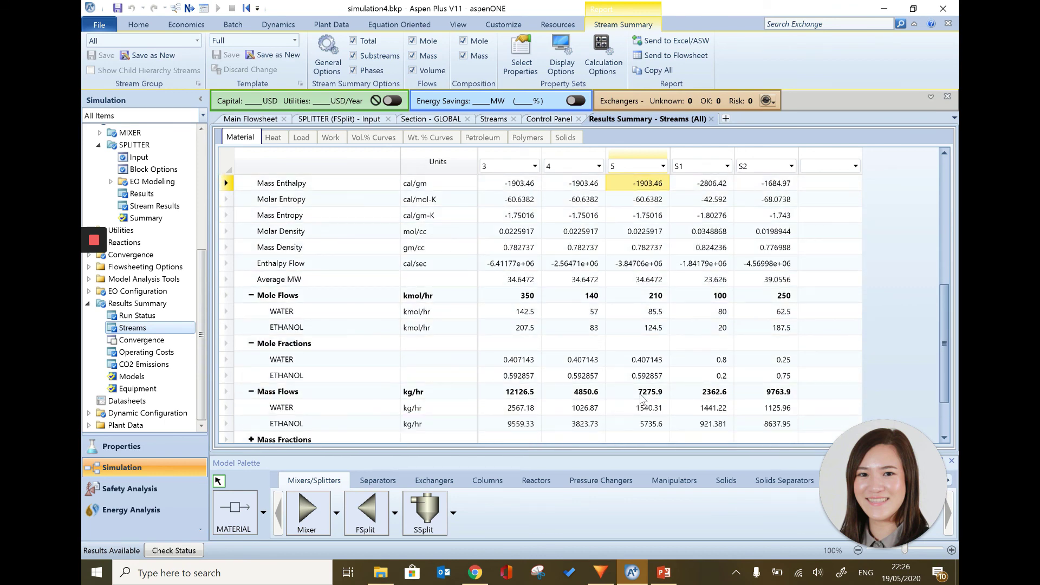
{"action": "scroll", "coordinate": [642, 402], "scroll_direction": "down", "scroll_amount": 3}
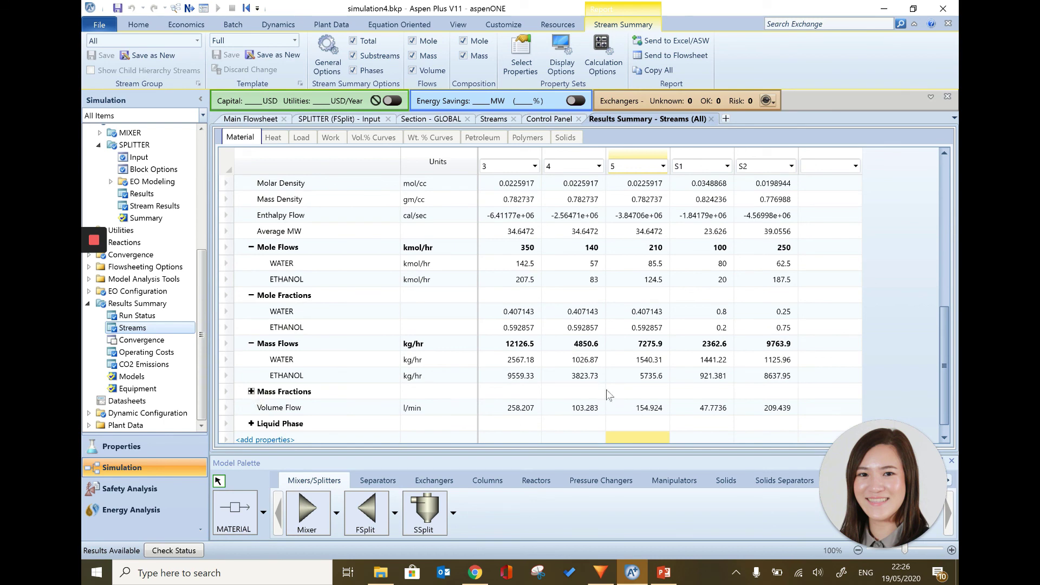
{"action": "scroll", "coordinate": [623, 393], "scroll_direction": "down", "scroll_amount": 3}
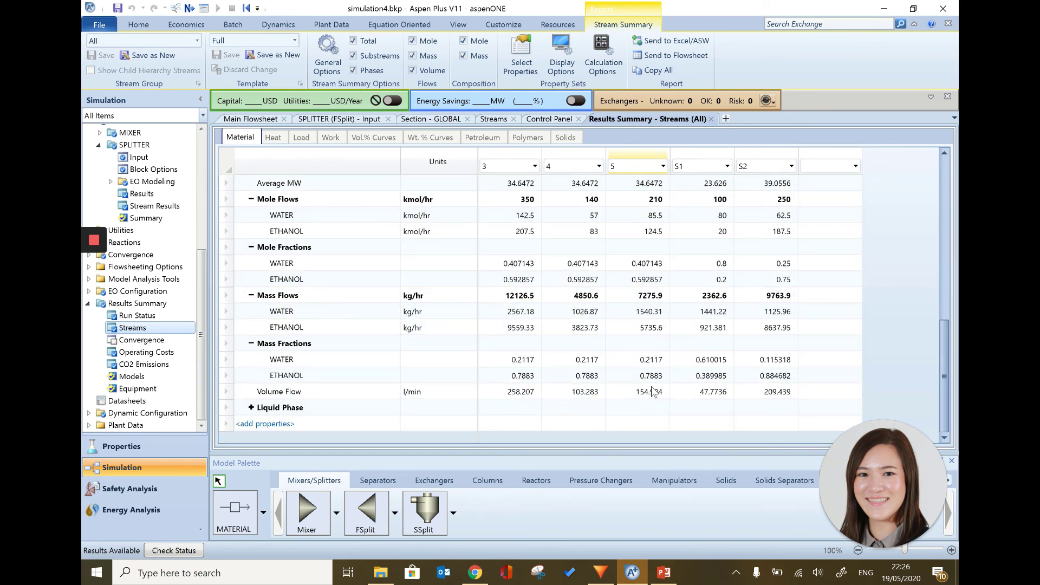
{"action": "scroll", "coordinate": [655, 344], "scroll_direction": "up", "scroll_amount": 1}
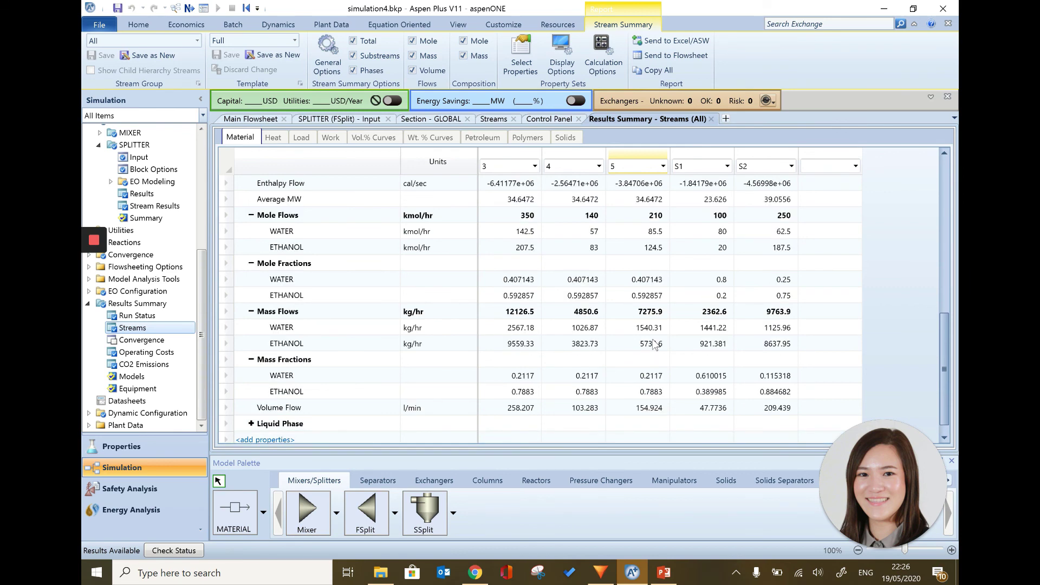